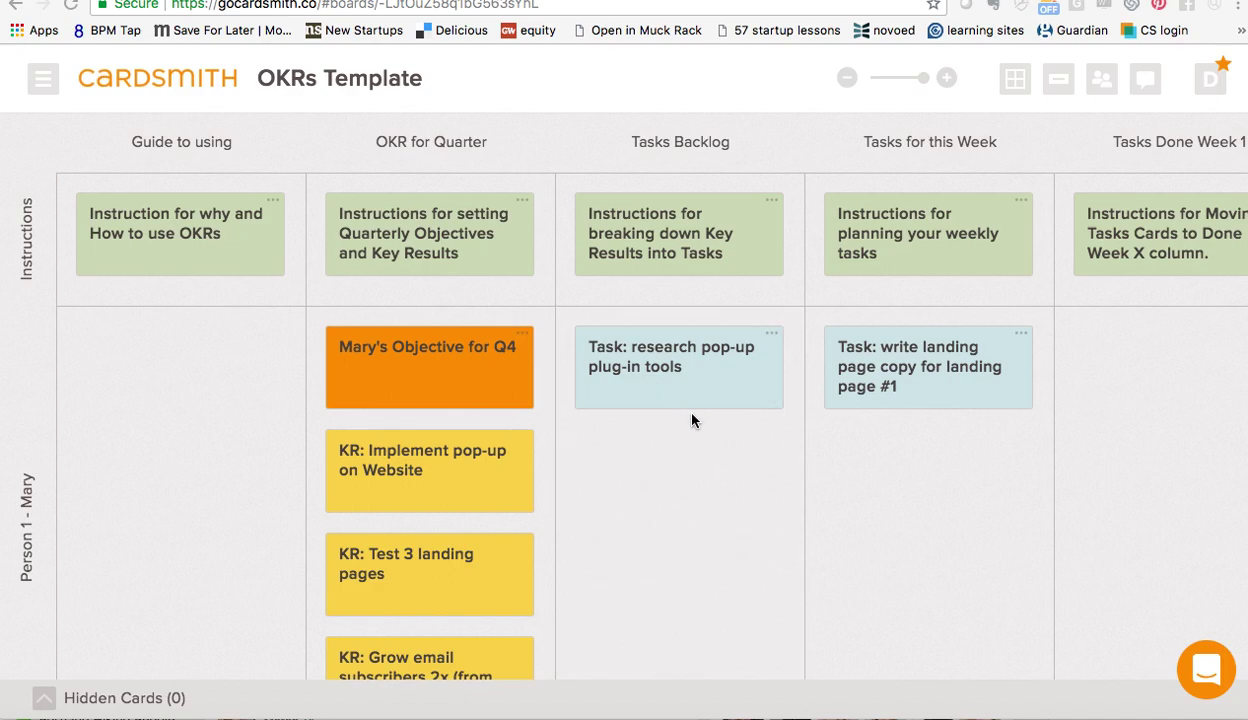
Step: Read the card on why and how to use OKRs through to its links, and close it
left_click(200, 248)
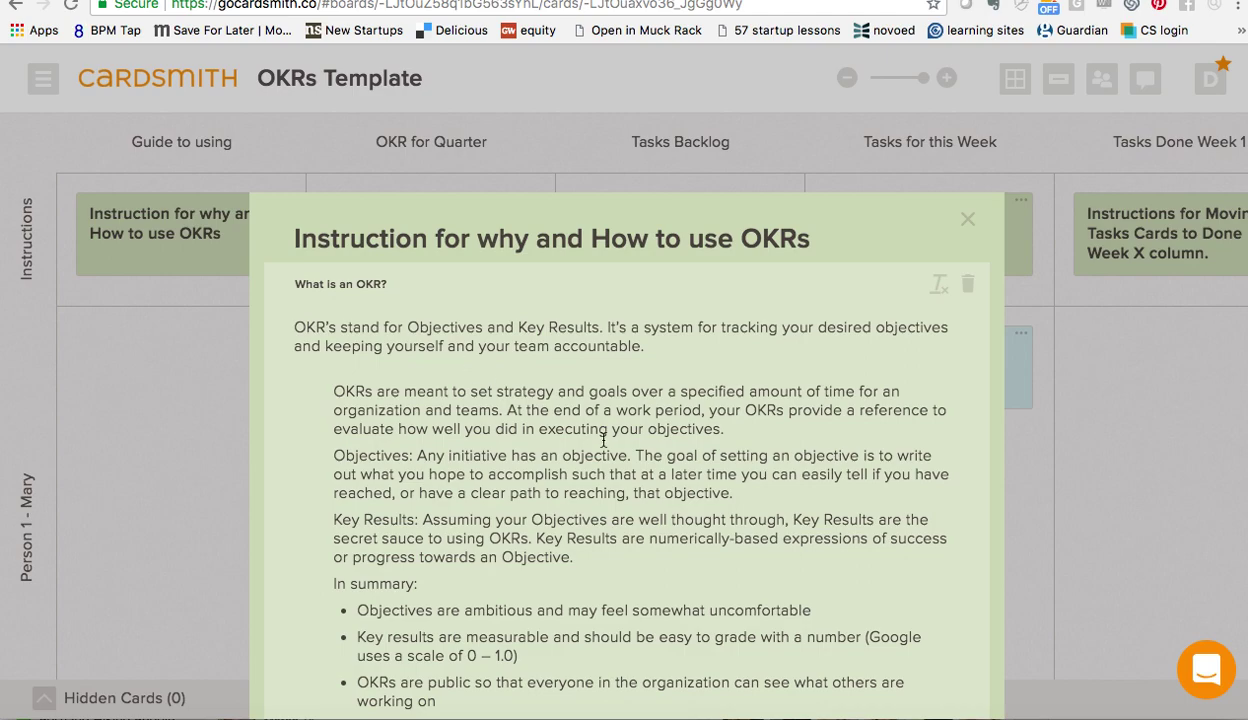
scroll(603, 440, "down", 3)
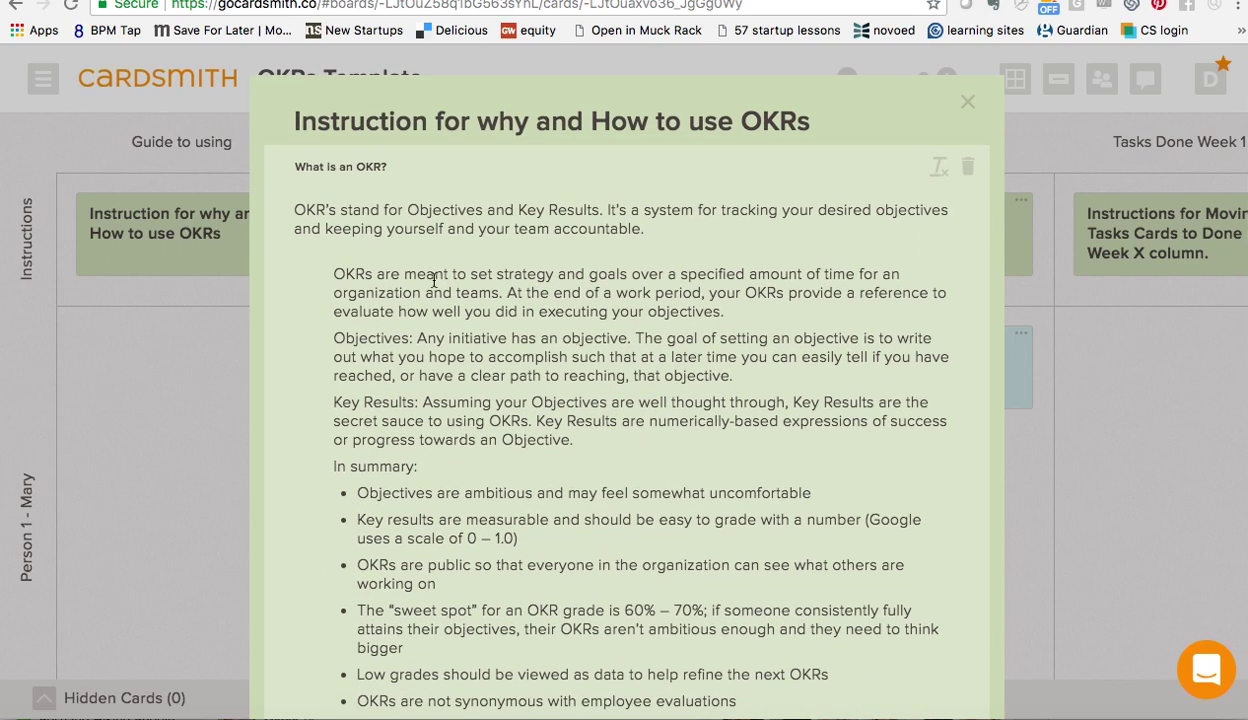
scroll(619, 277, "down", 7)
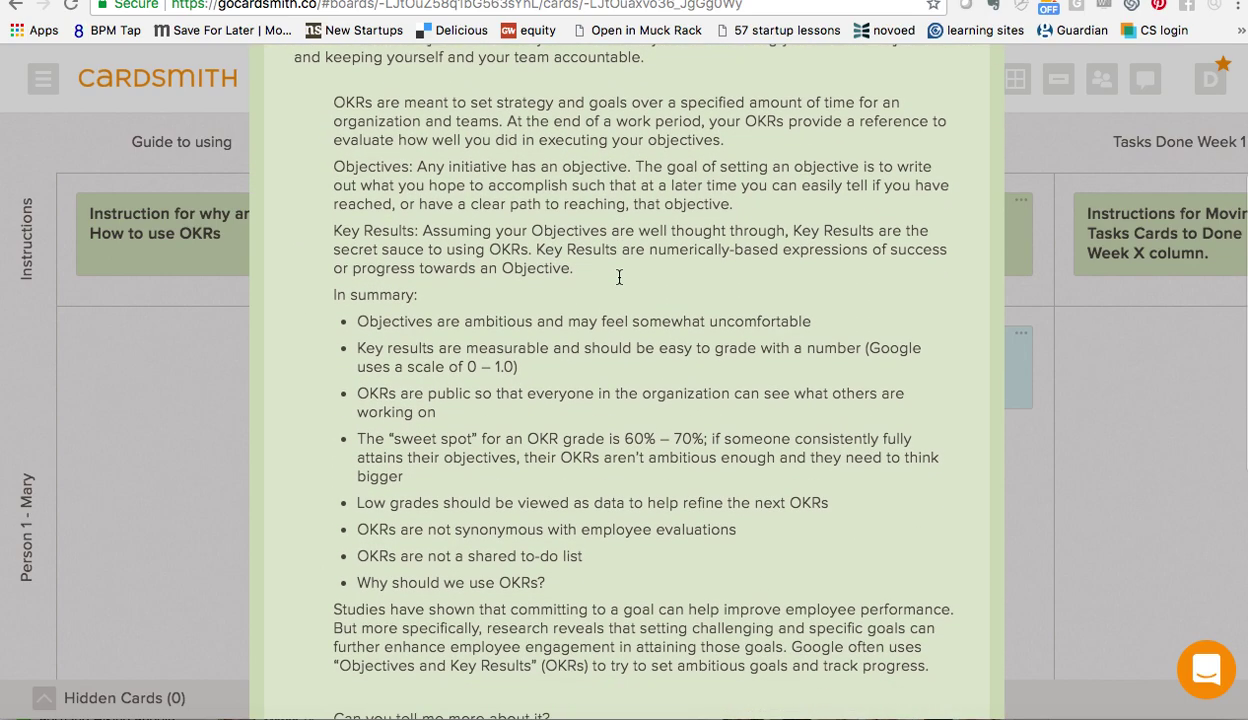
scroll(619, 277, "down", 7)
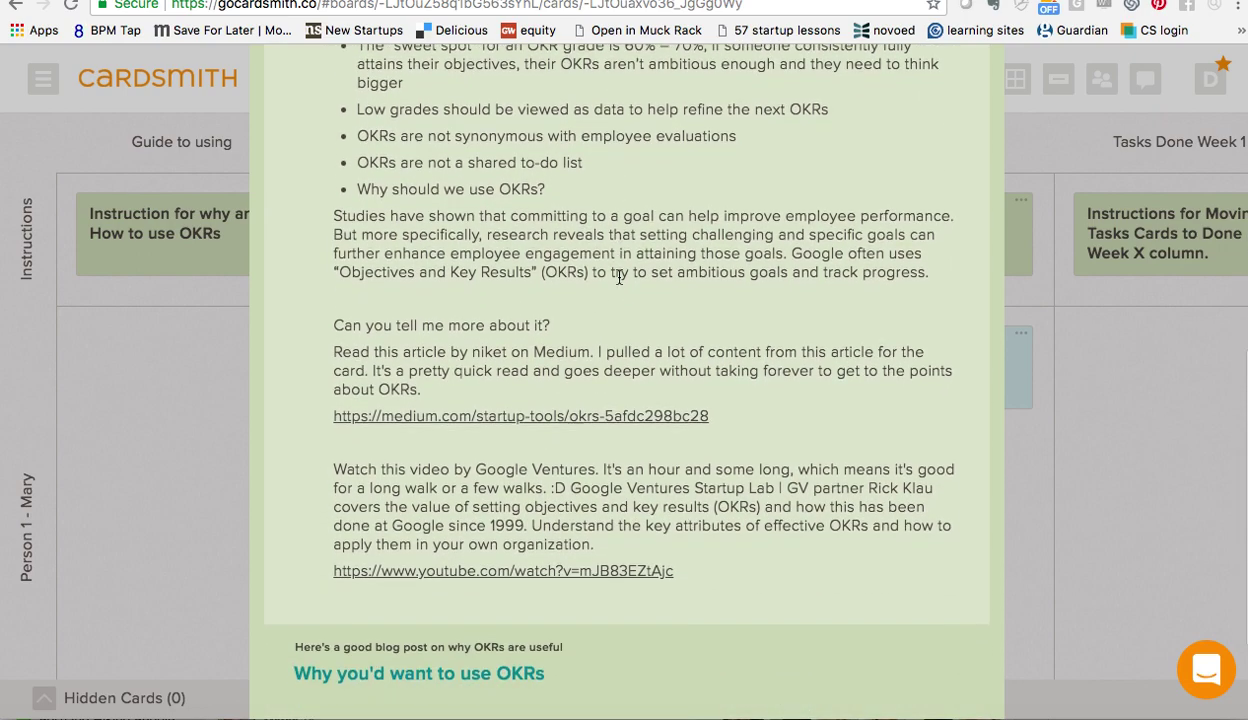
scroll(724, 366, "down", 2)
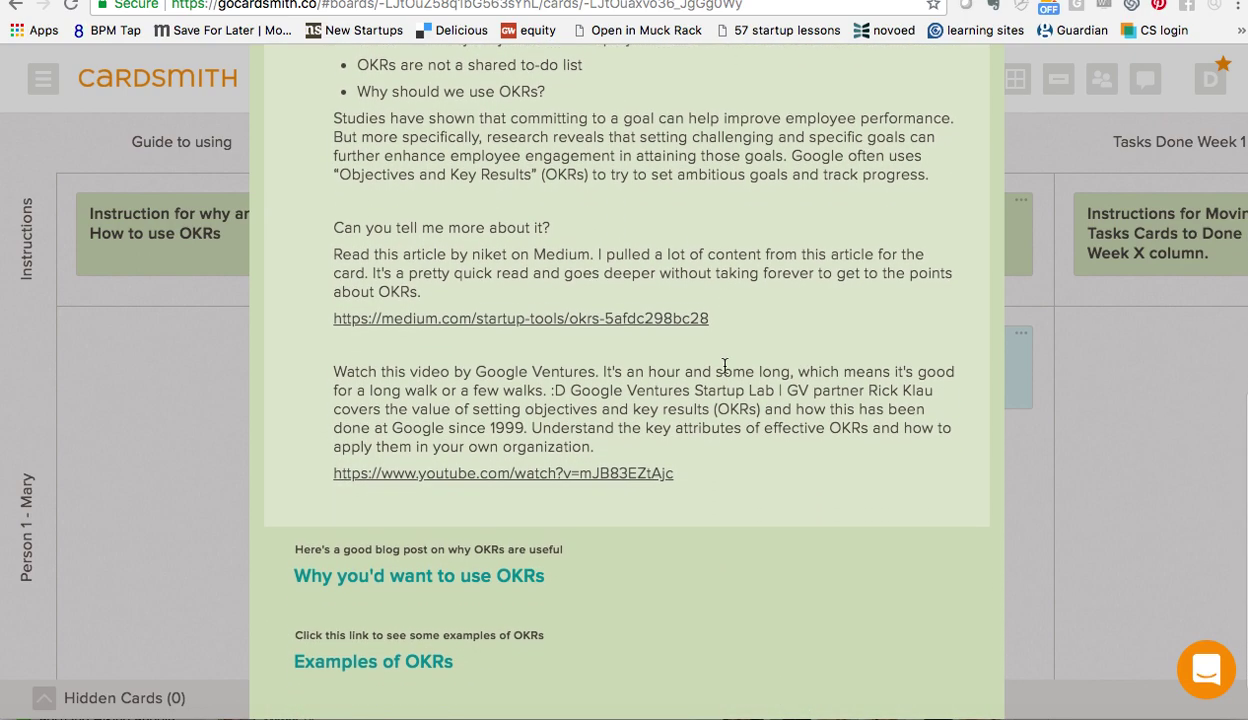
scroll(724, 366, "down", 1)
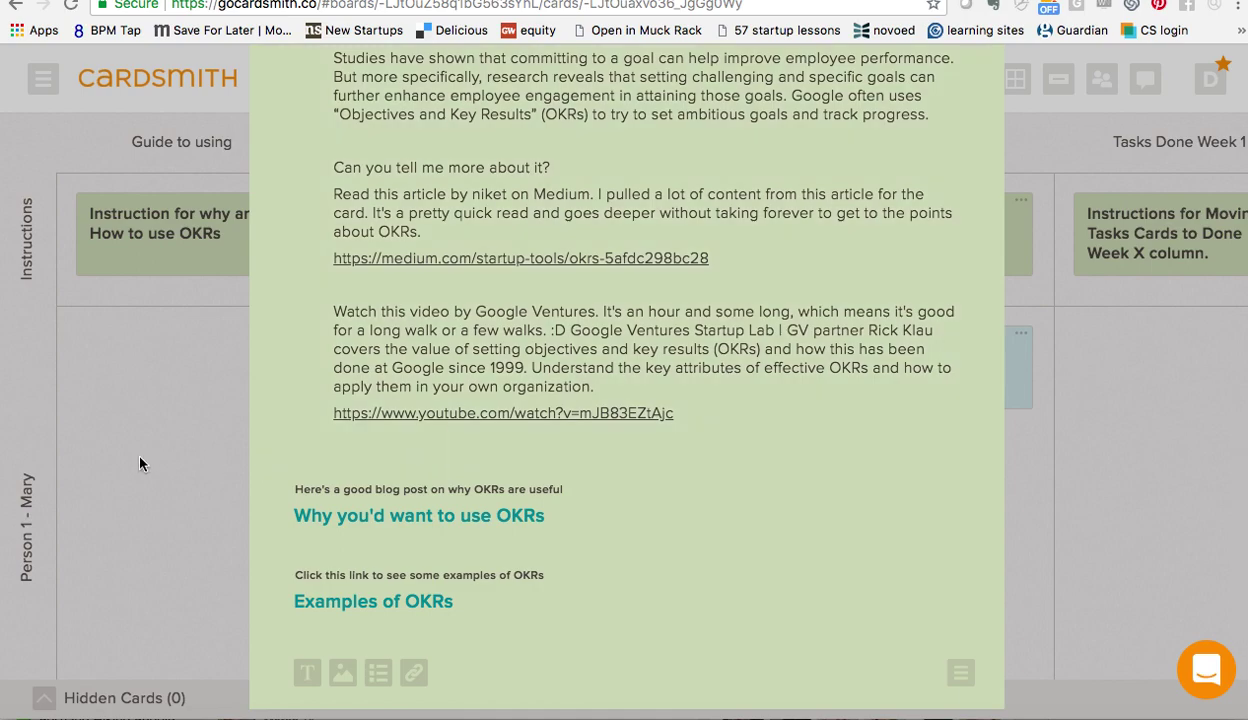
left_click(136, 445)
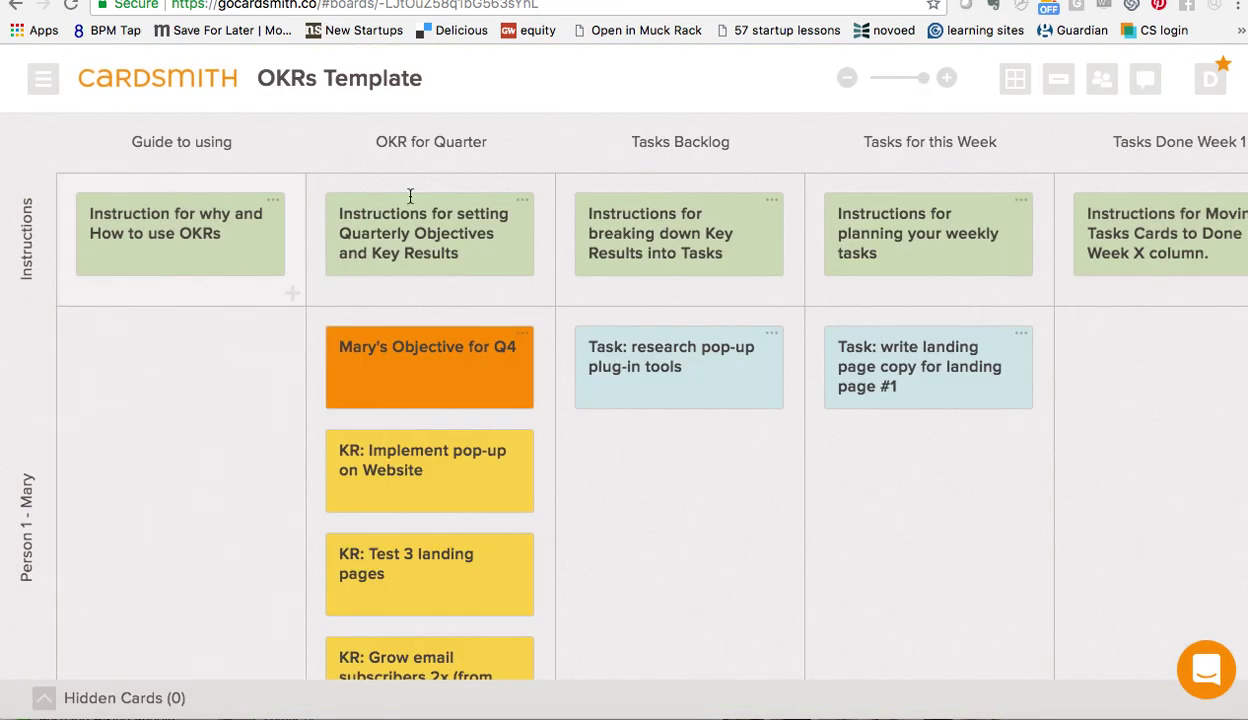
Step: Read the instructions card for setting quarterly objectives and key results, and look over the board's person rows
left_click(490, 267)
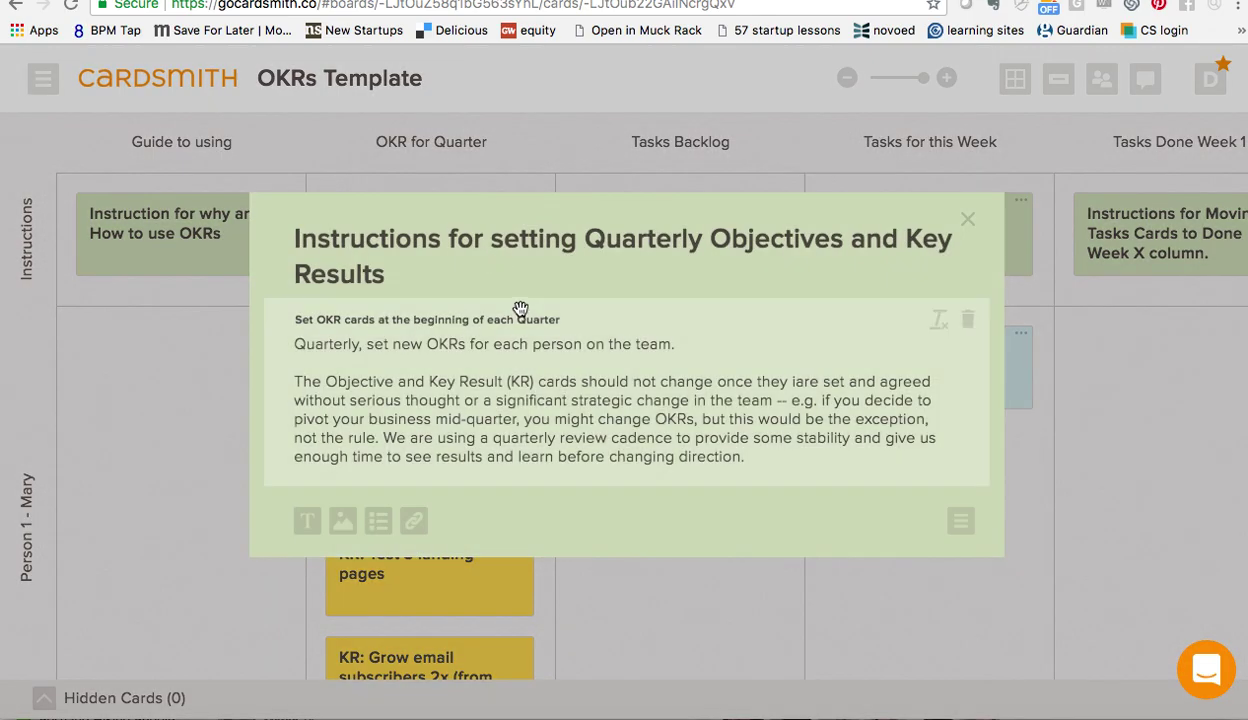
left_click(178, 438)
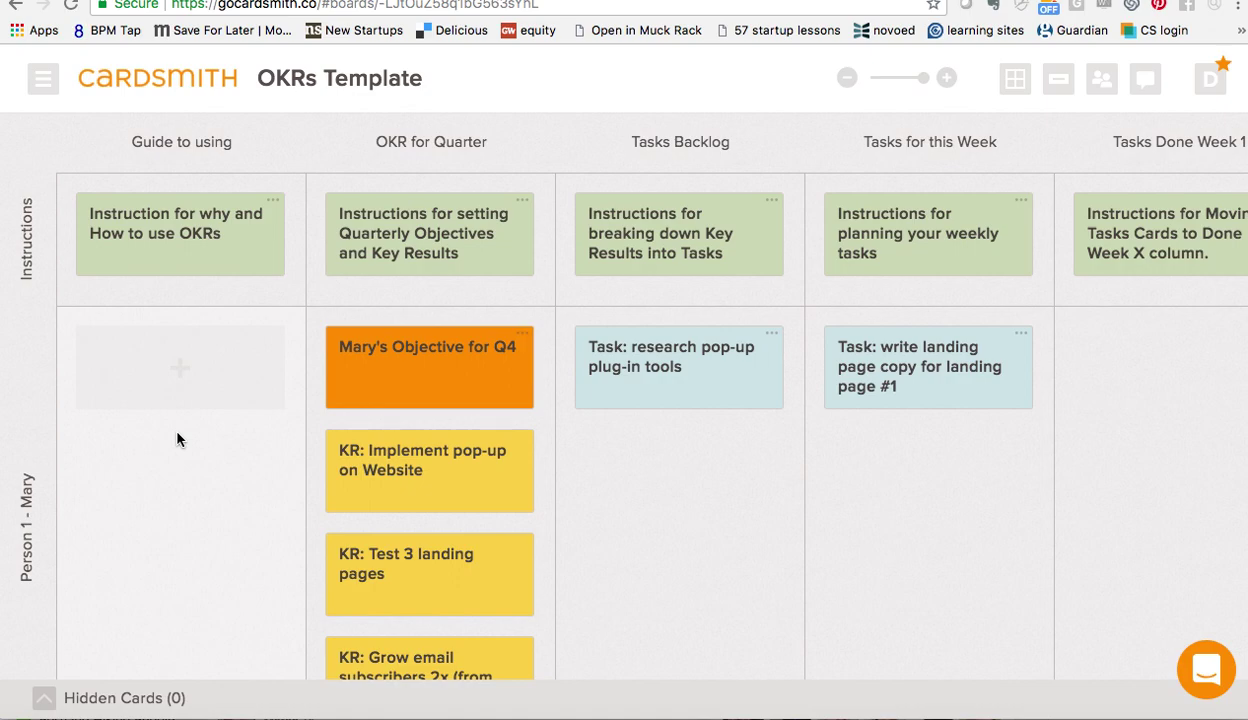
scroll(178, 438, "down", 1)
scroll(146, 360, "down", 5)
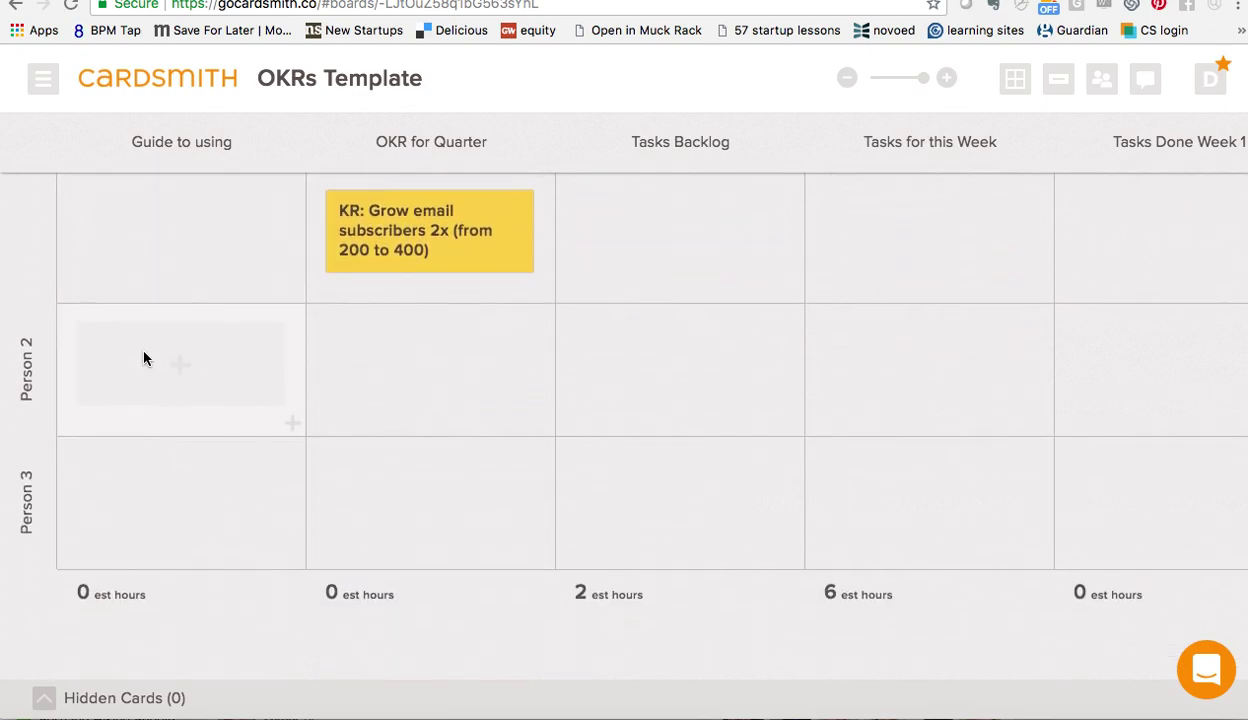
scroll(140, 345, "up", 5)
scroll(160, 343, "up", 1)
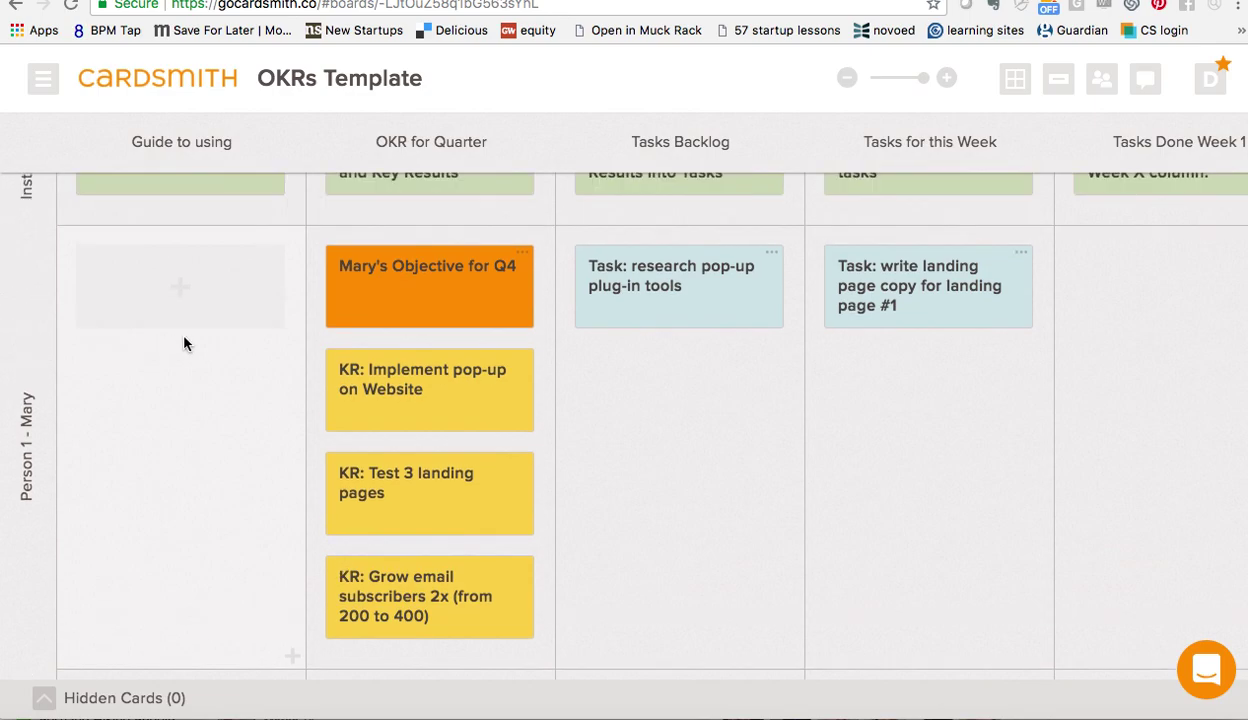
Step: View the Q4 objective card and each of the three key result cards in the Person 1 row
left_click(439, 301)
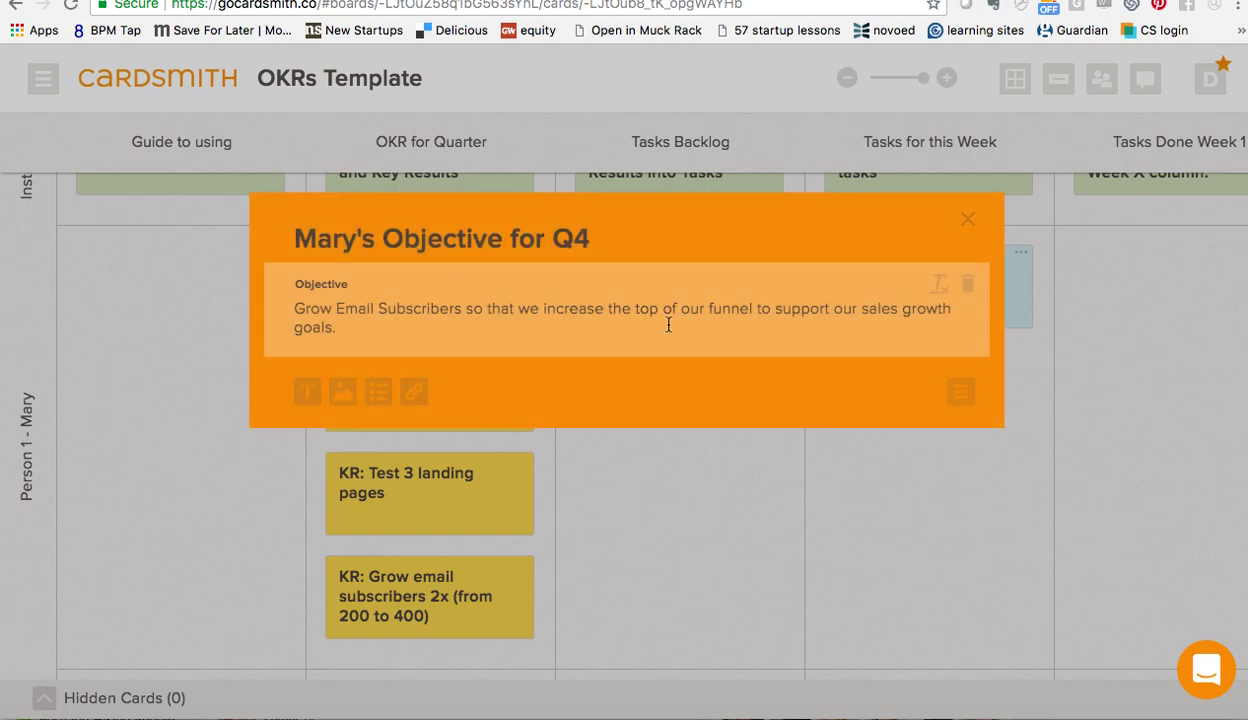
left_click(770, 492)
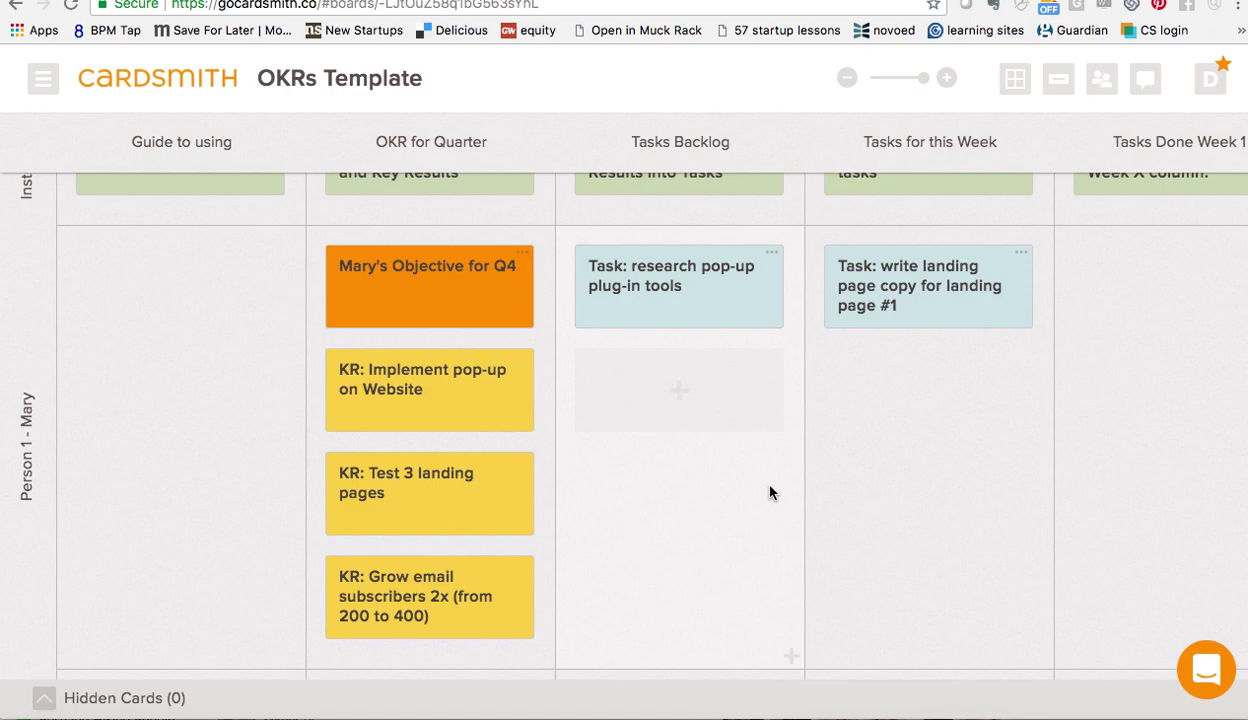
left_click(482, 627)
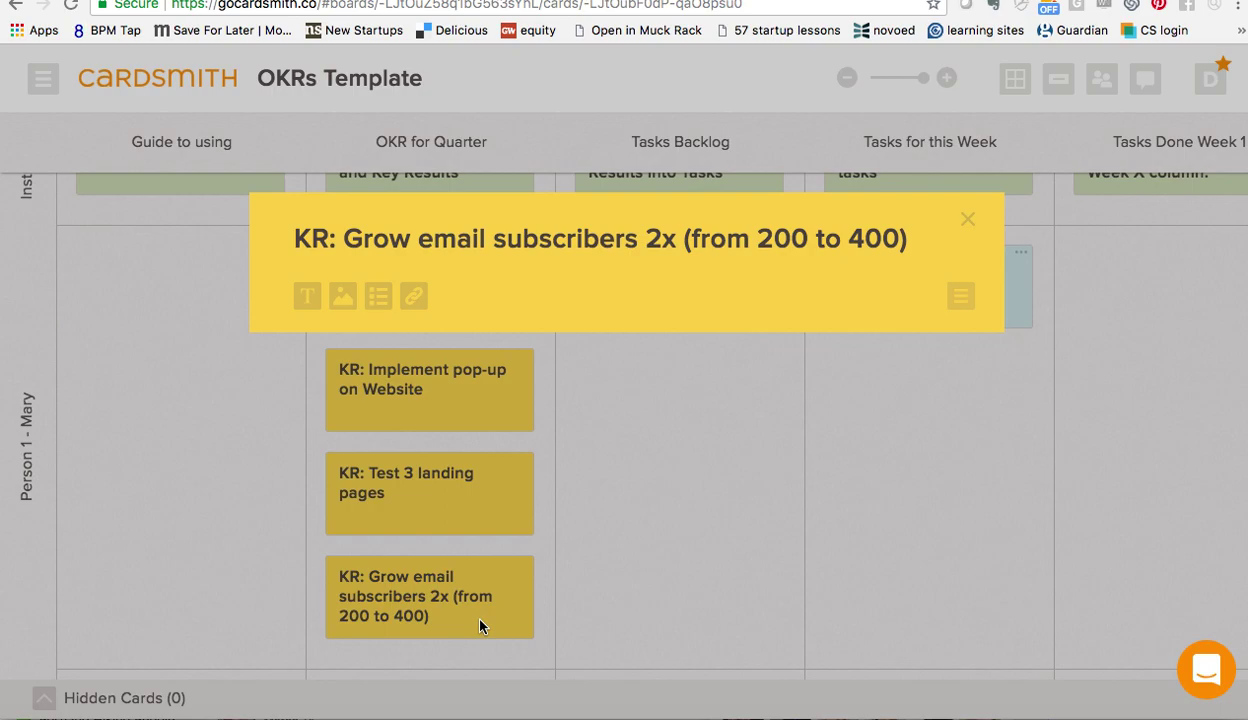
left_click(616, 550)
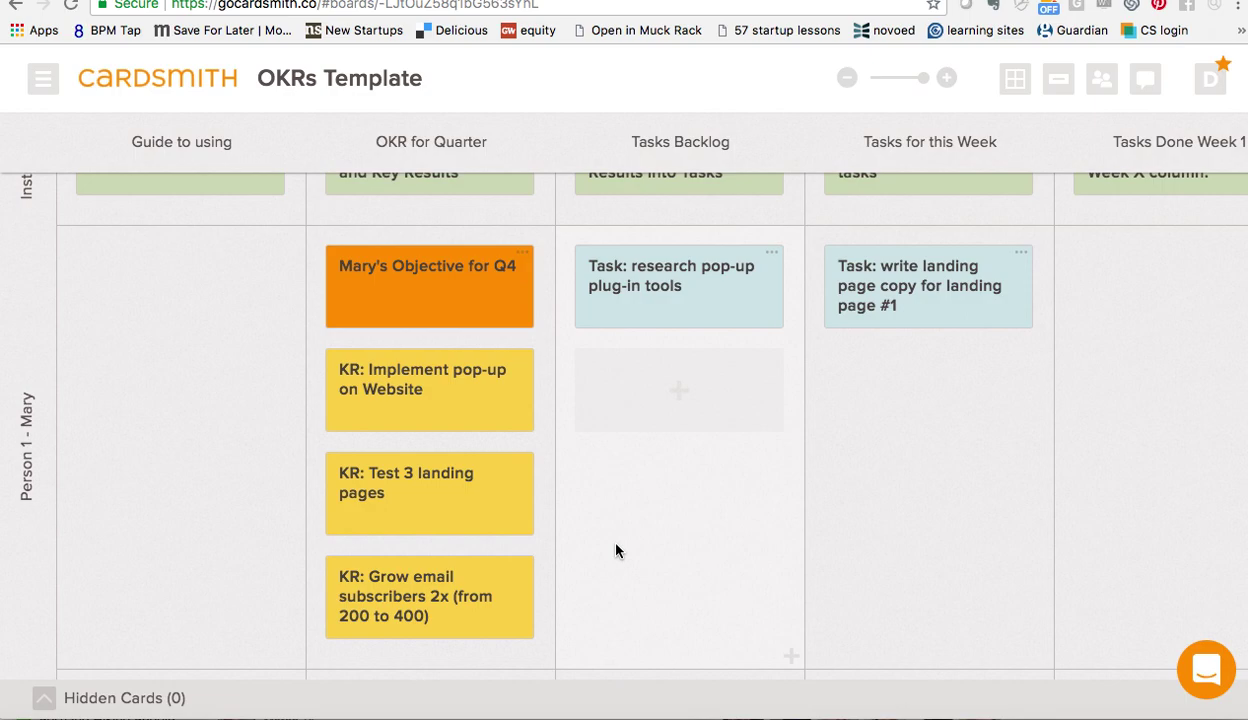
left_click(479, 411)
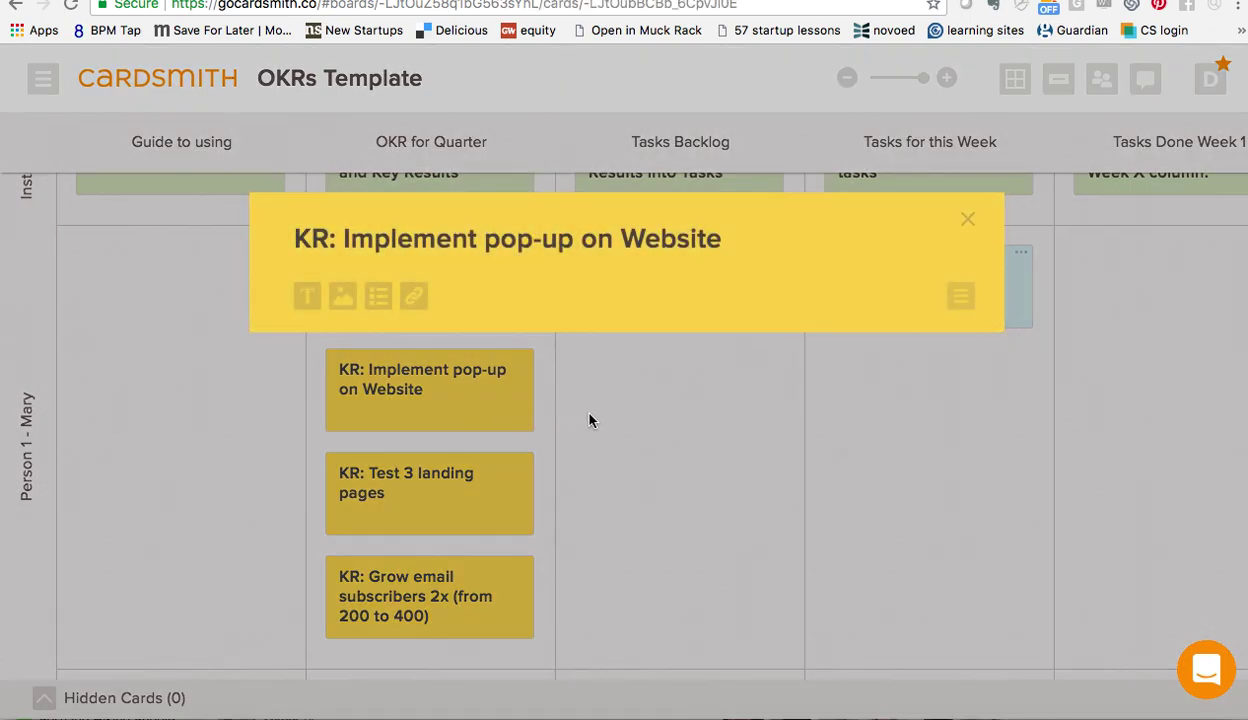
left_click(672, 463)
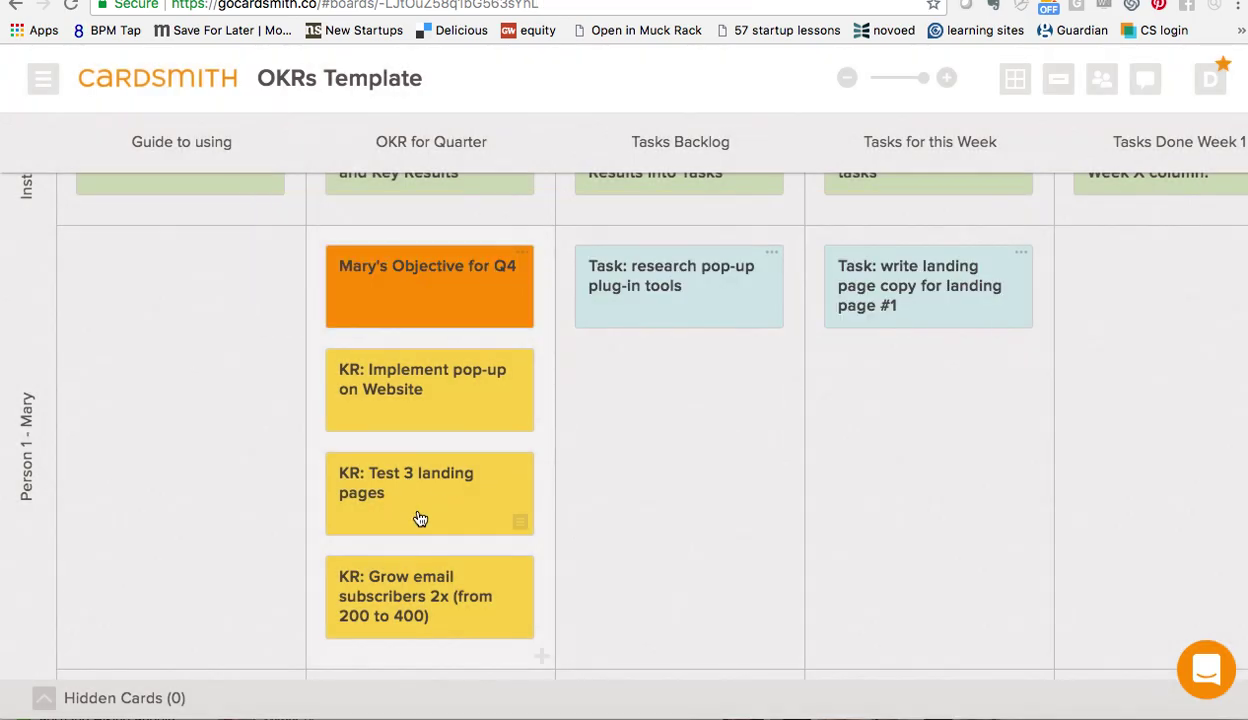
left_click(420, 519)
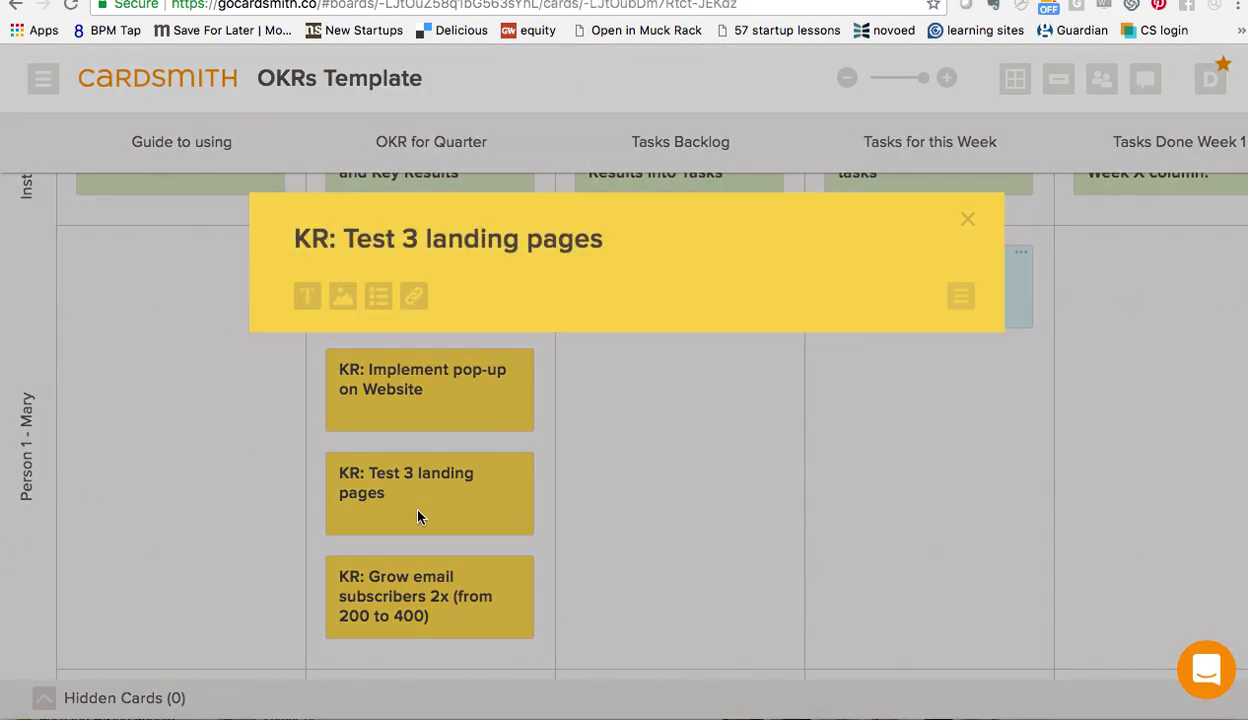
left_click(631, 494)
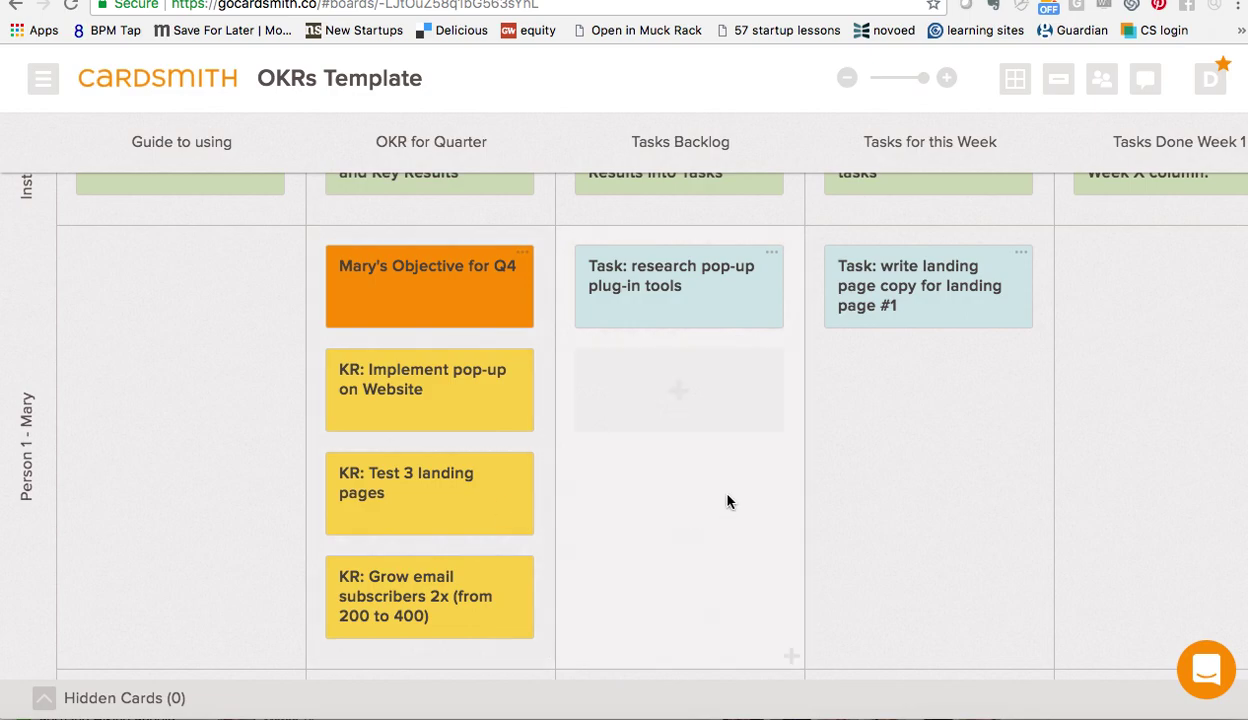
Step: Check the estimated-hours totals under the columns and the Est Hours field of the landing page #1 copy task
scroll(727, 501, "up", 2)
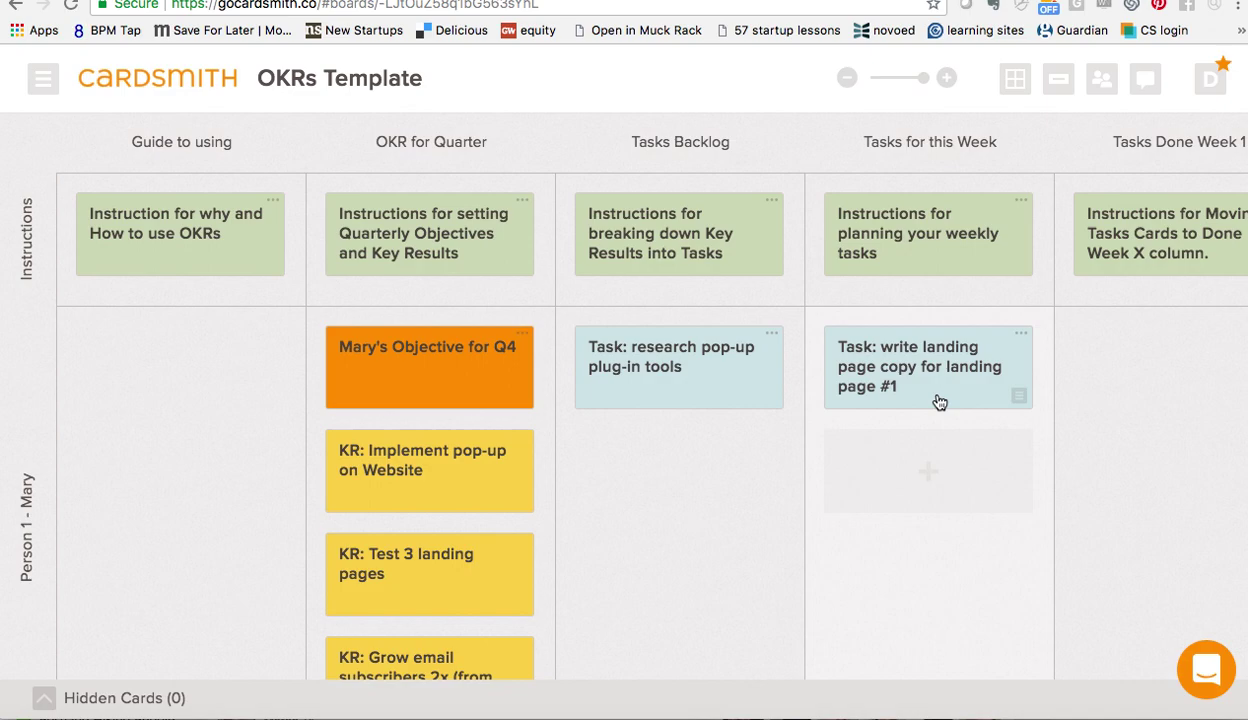
scroll(940, 402, "down", 10)
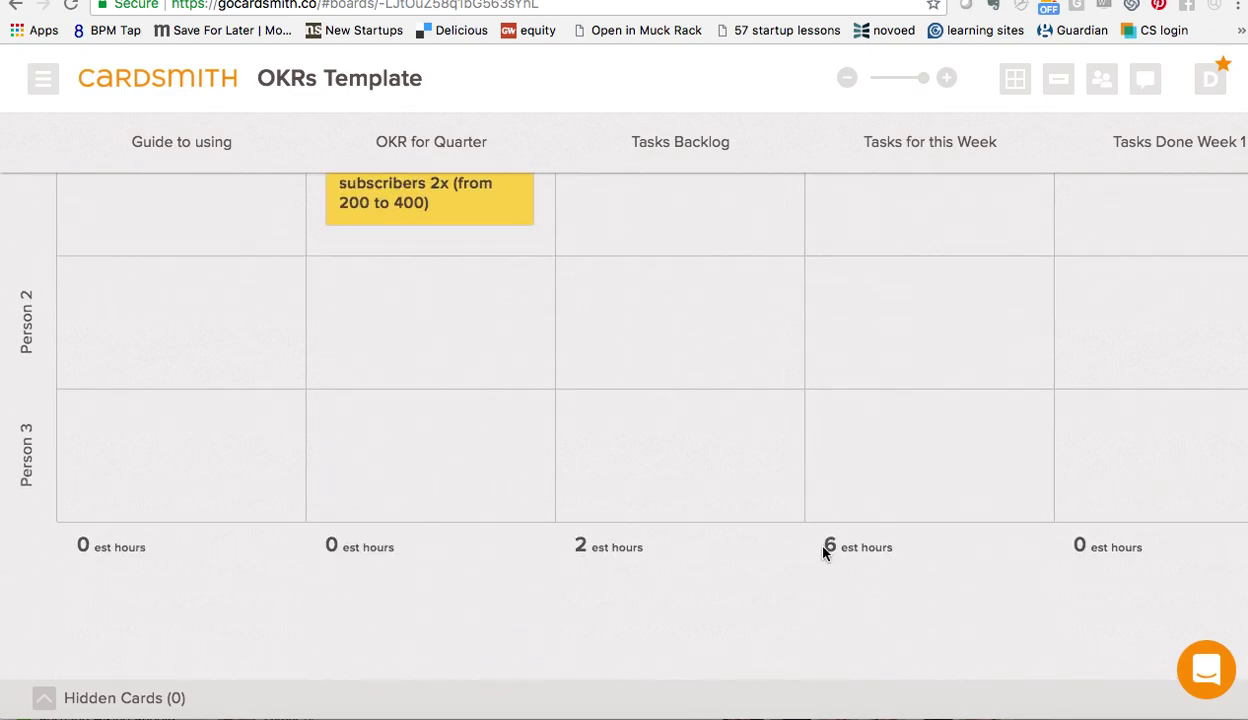
scroll(859, 531, "up", 10)
left_click(955, 376)
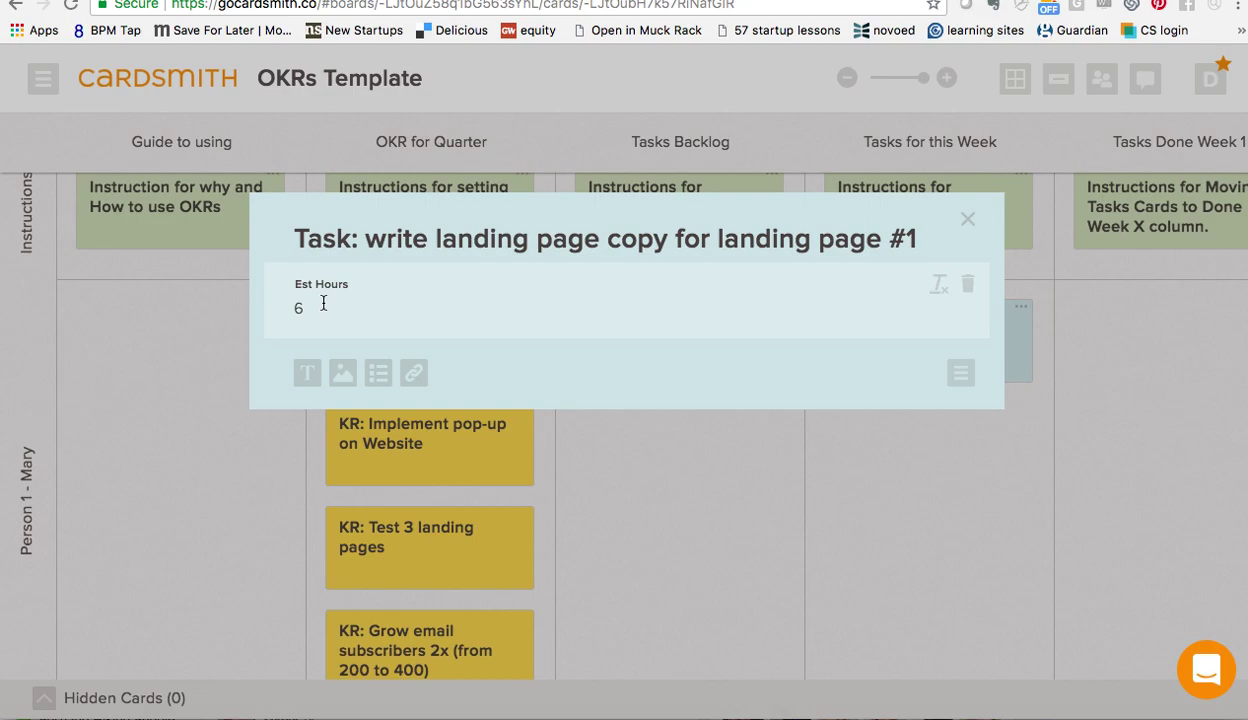
left_click(673, 520)
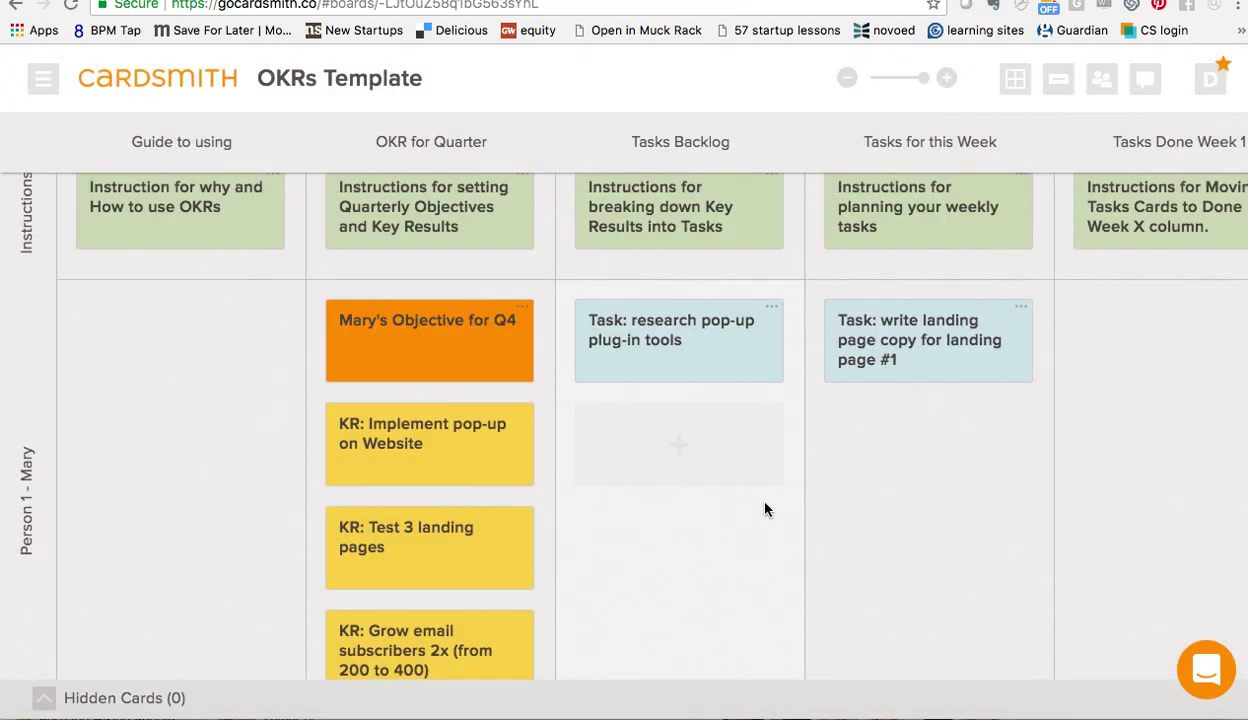
Step: Rename the Tasks Done Week 1 column to "Tasks Done Sept 1 -7"
scroll(765, 510, "right", 4)
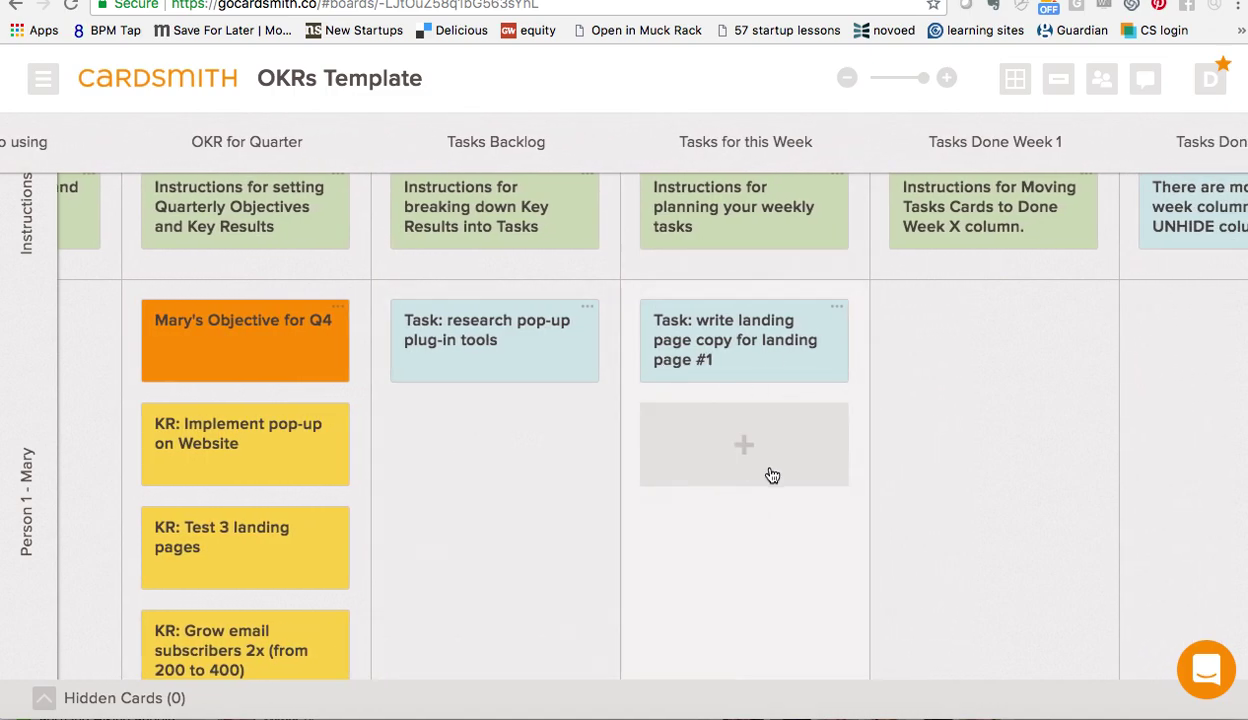
scroll(772, 475, "right", 3)
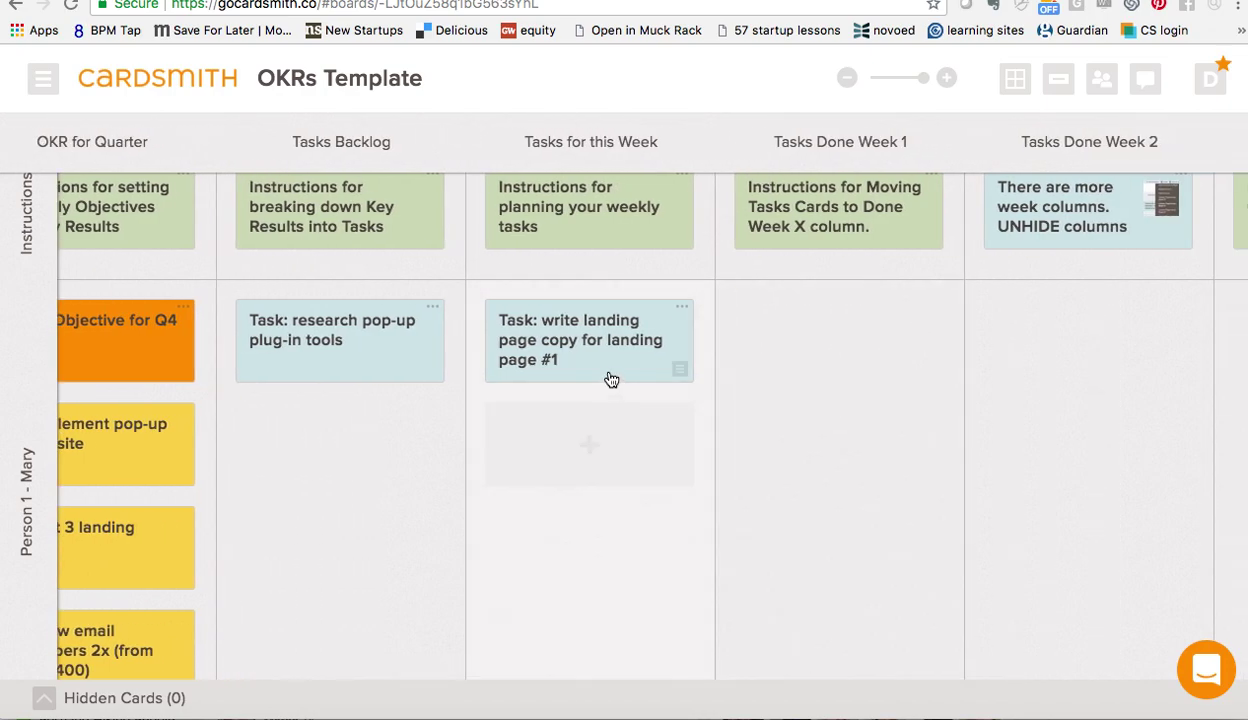
scroll(862, 389, "up", 1)
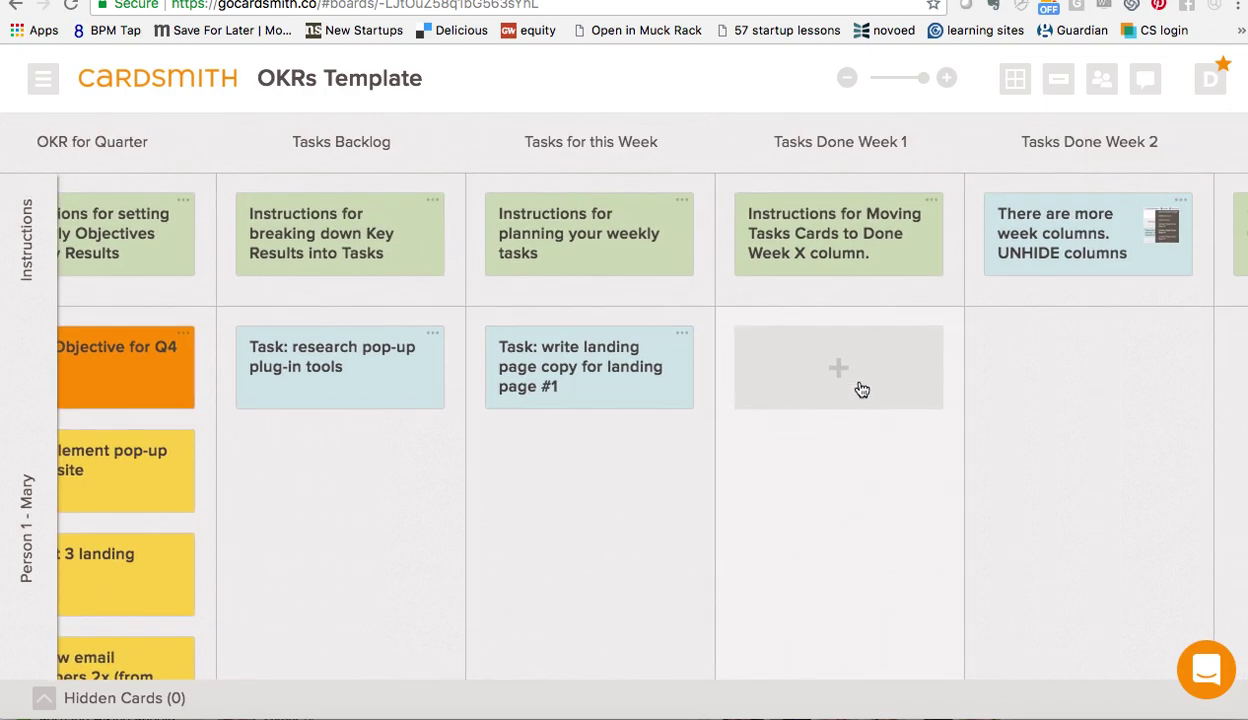
scroll(900, 380, "right", 5)
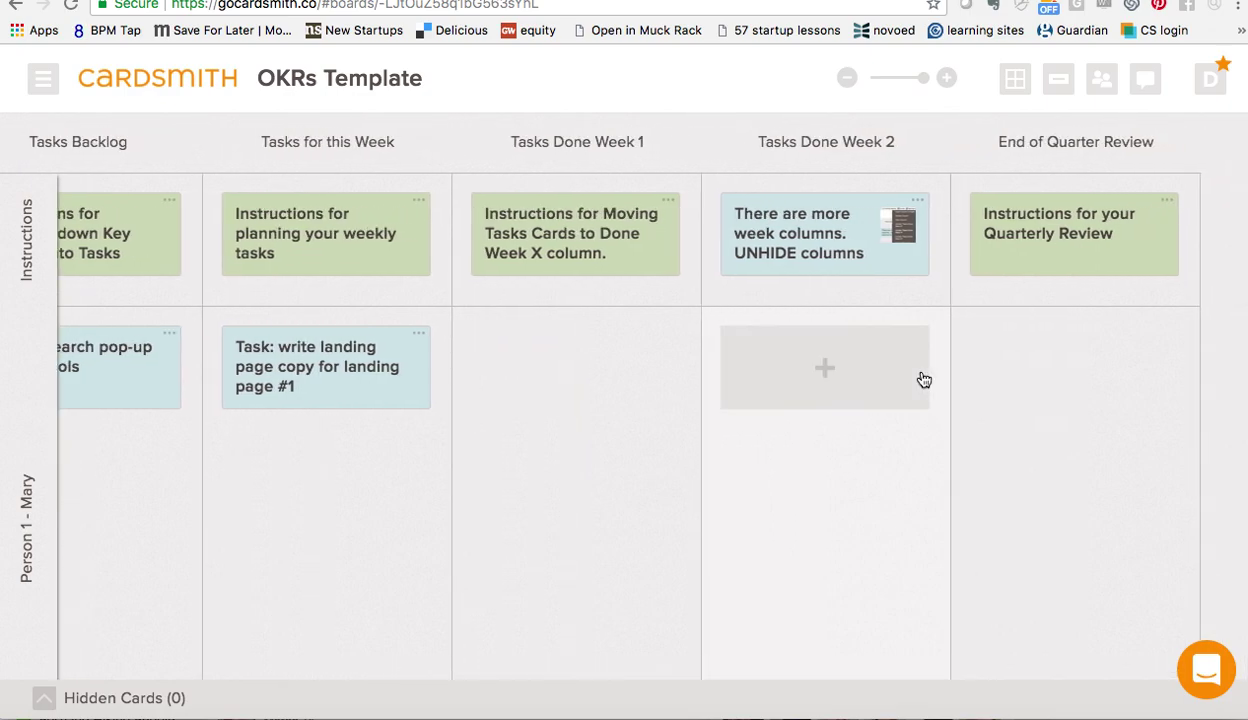
double_click(599, 139)
type("Sept 1")
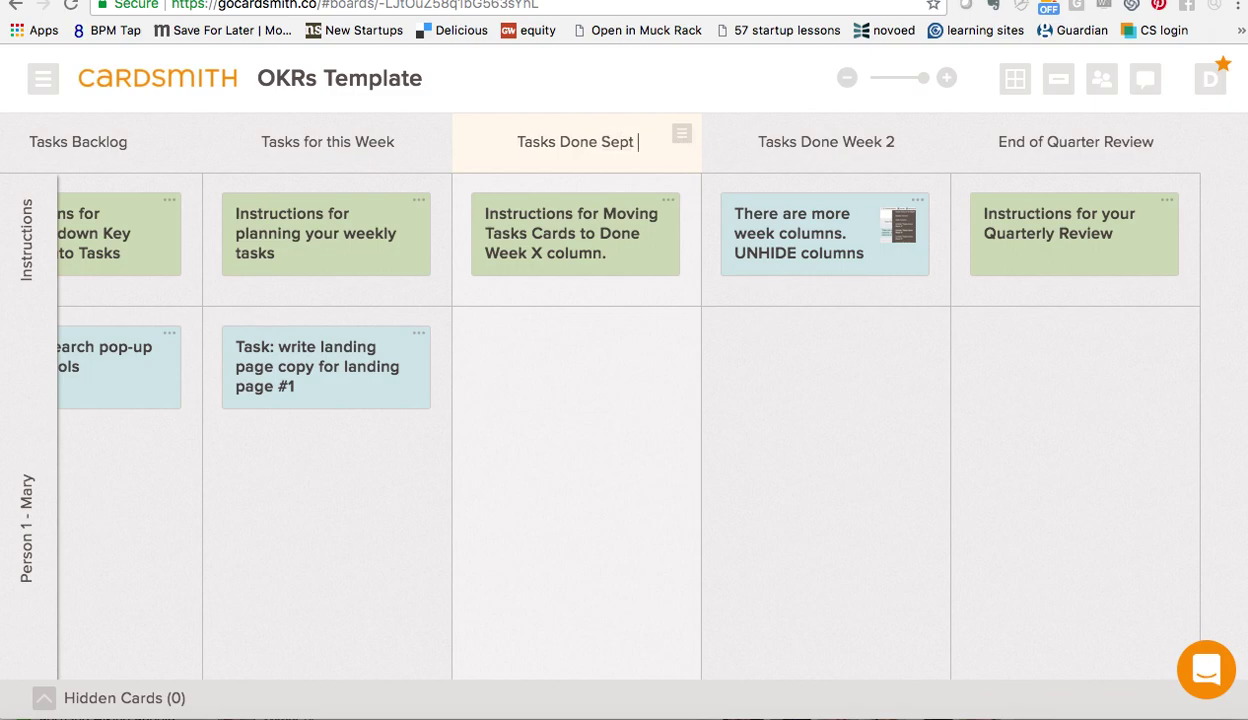
type(" -7")
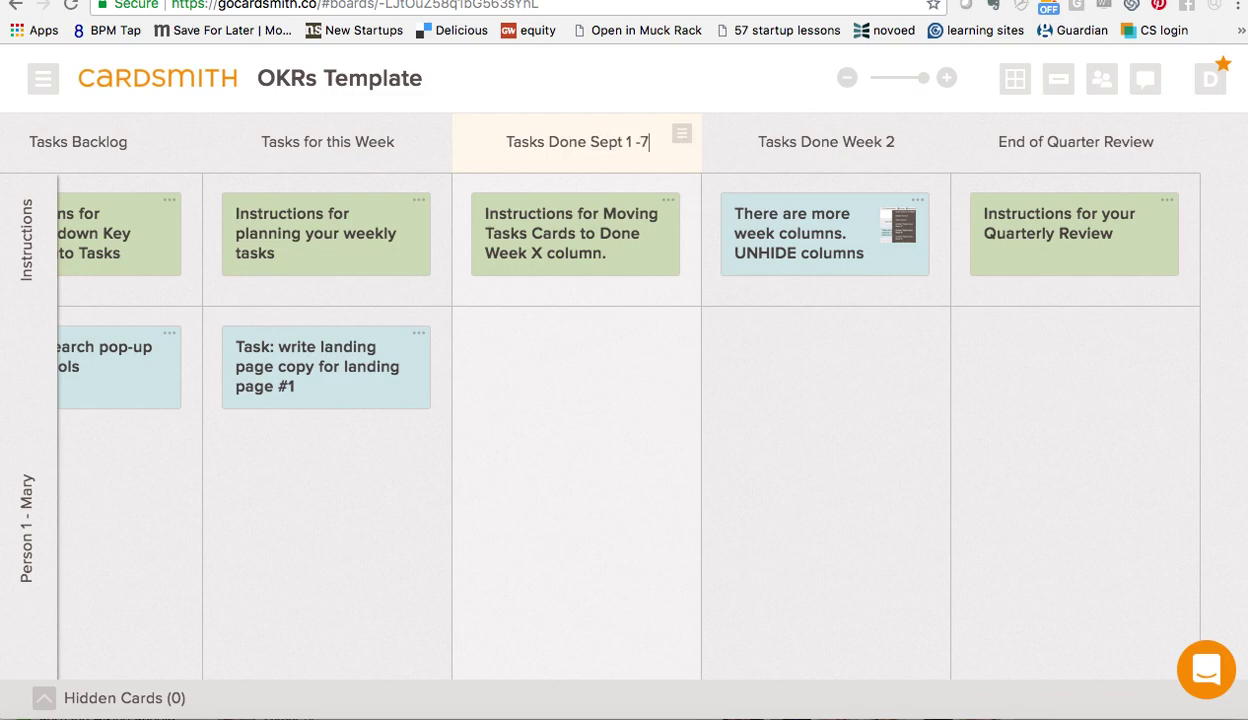
Step: Change the renamed column's title back to "Tasks Done Week 1"
key("BackSpace")
key("BackSpace")
key("BackSpace")
key("BackSpace")
key("BackSpace")
key("BackSpace")
key("BackSpace")
key("BackSpace")
key("BackSpace")
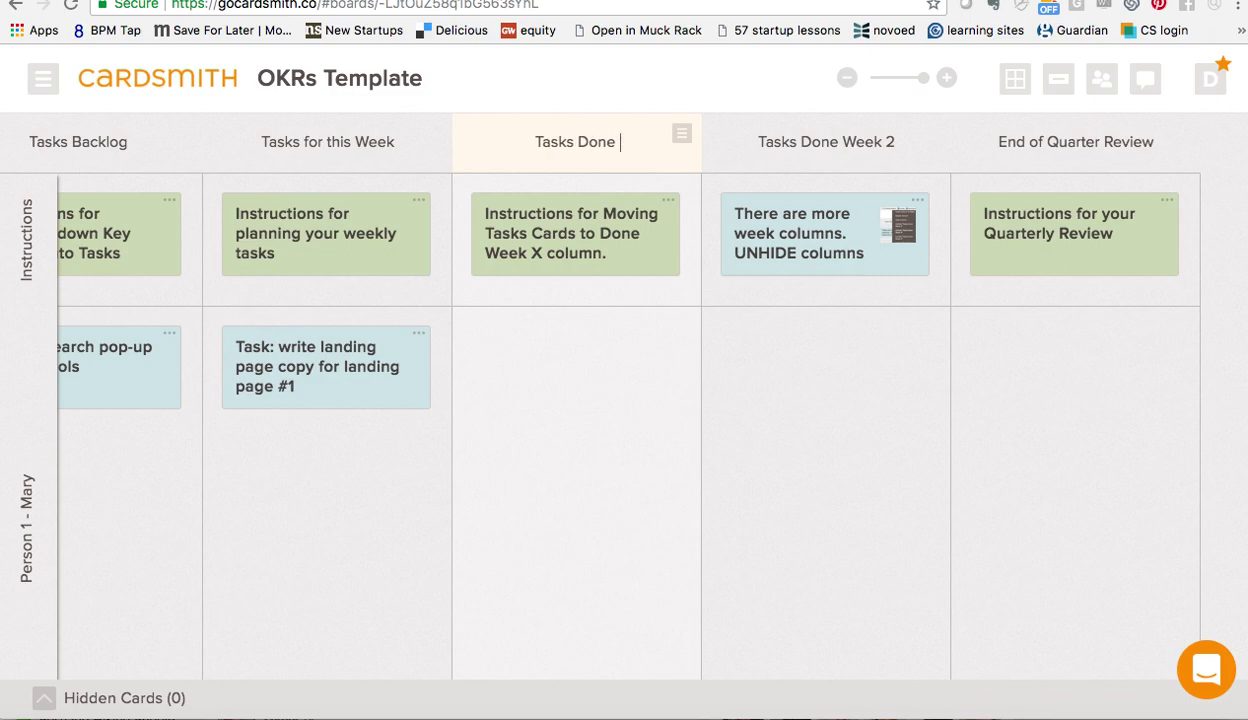
type("Week 1")
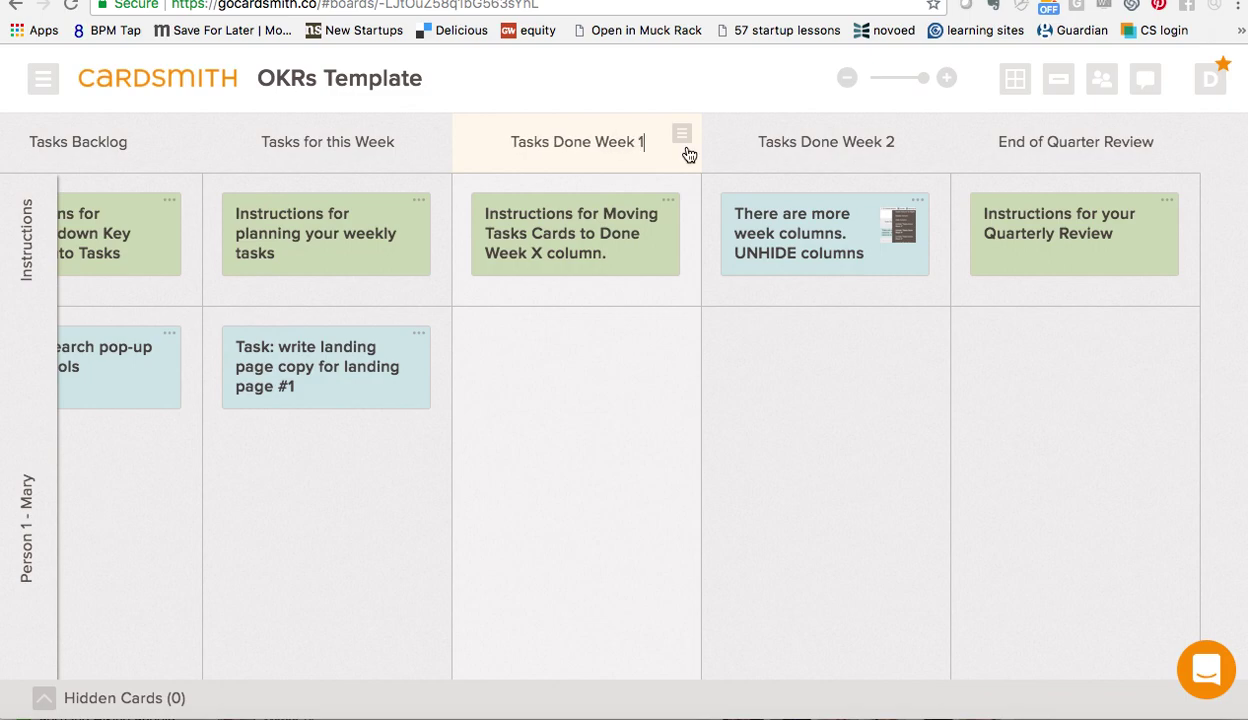
Step: Move the landing page #1 copy task to the Tasks Done Week 1 column and hide that column
left_click_drag(362, 398, 633, 402)
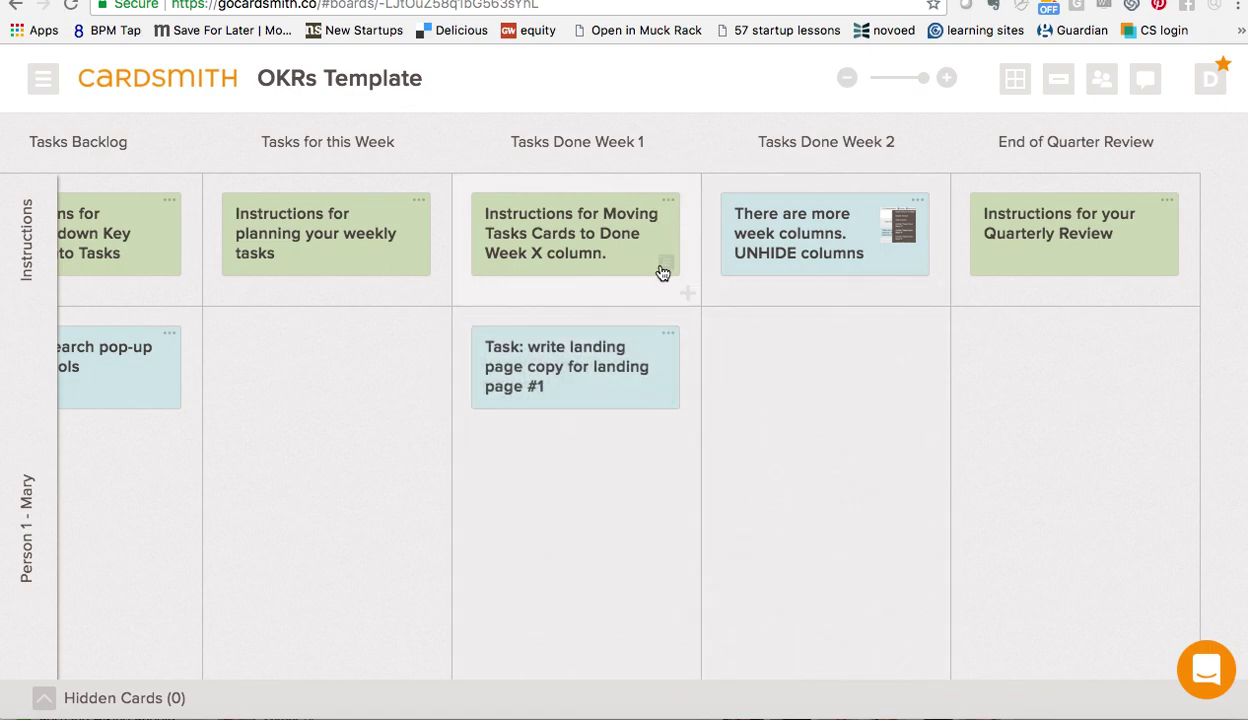
left_click(682, 136)
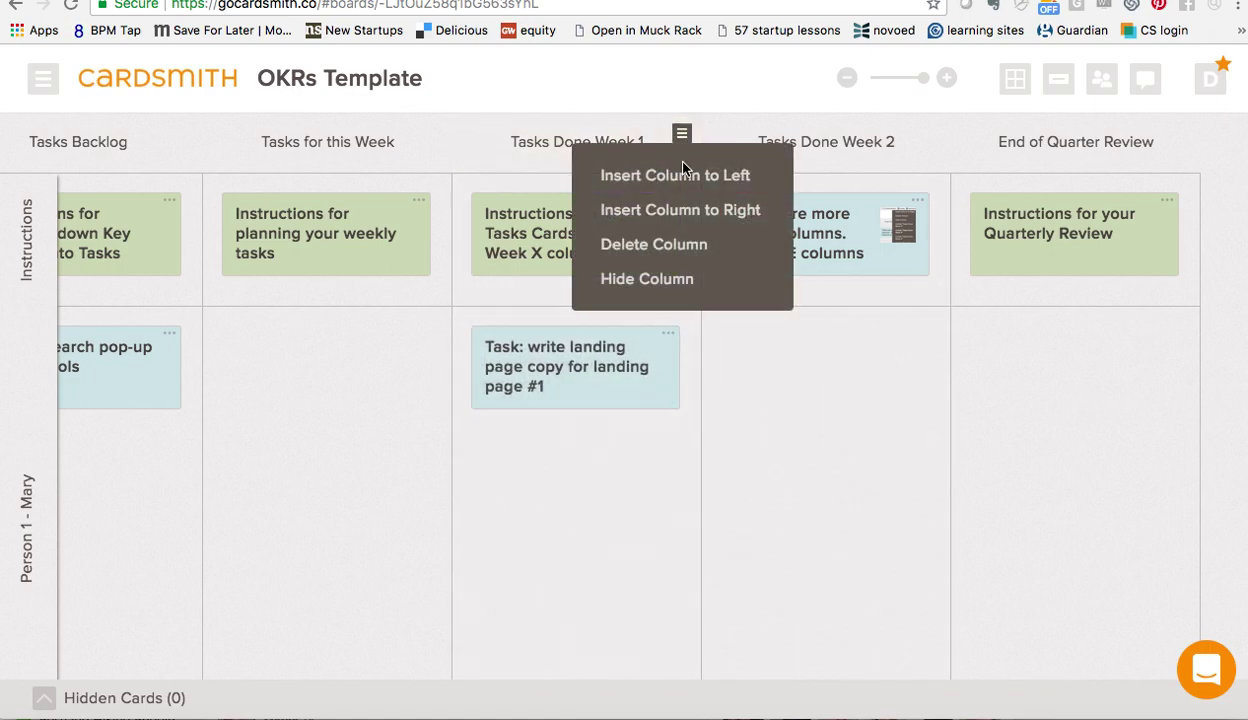
left_click(660, 282)
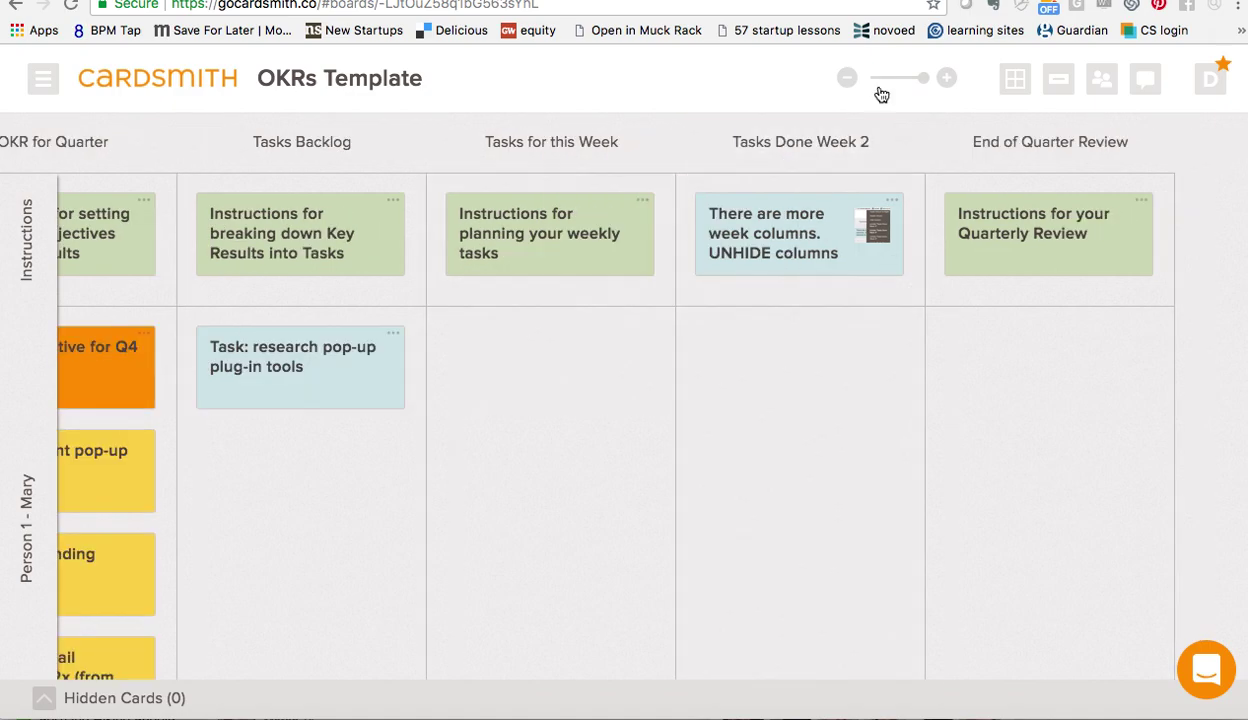
Step: View the unhide options for the weekly columns from the Tasks Done Week 2 column, without unhiding any
left_click(904, 138)
scroll(903, 146, "down", 5)
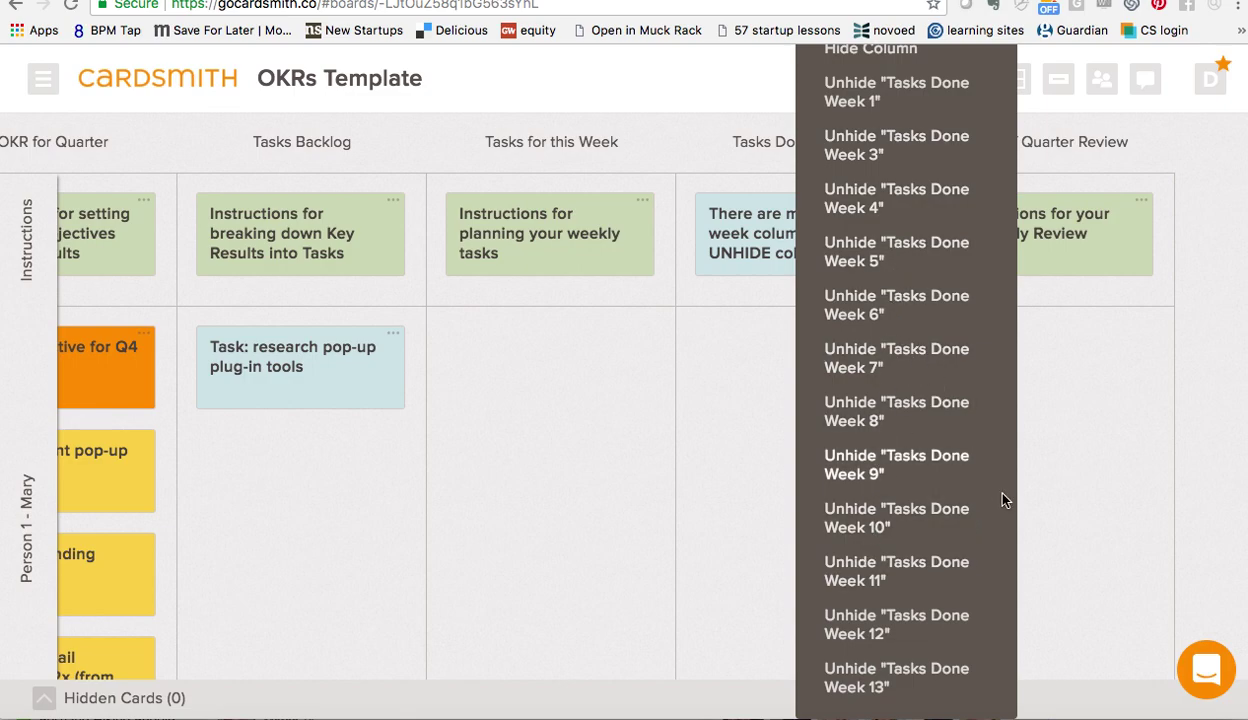
left_click(1089, 522)
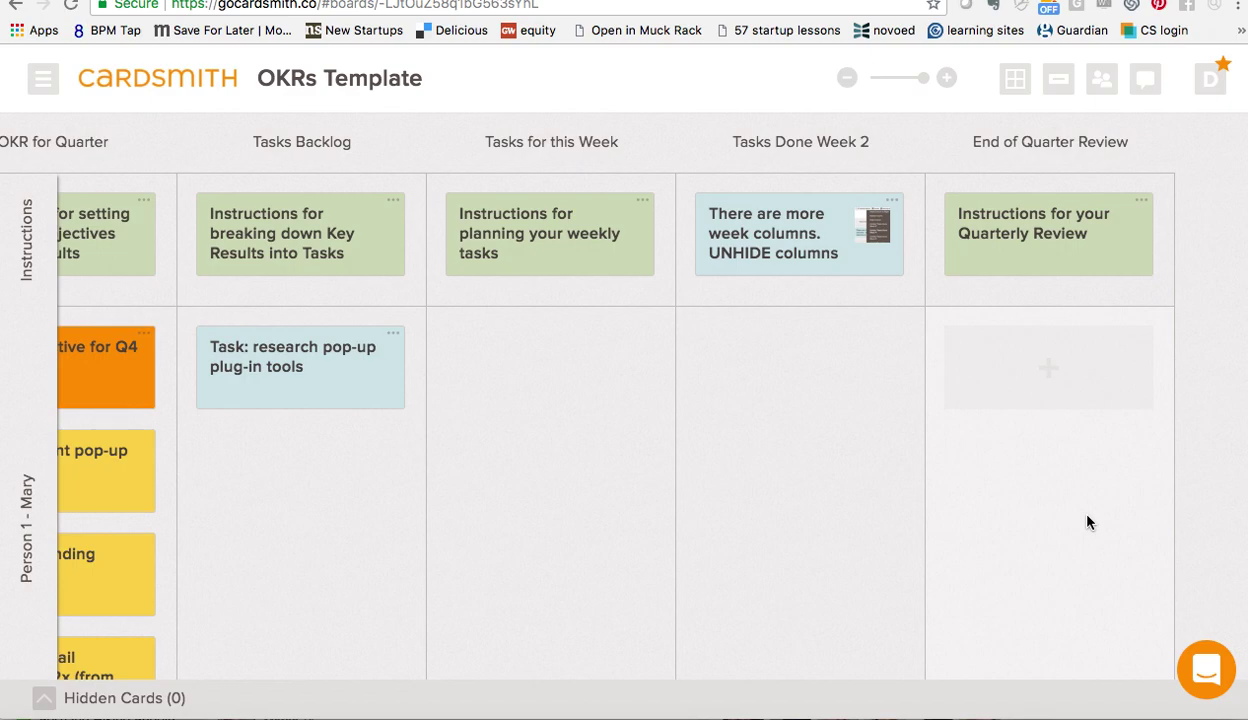
Step: Review the person rows and estimated-hours totals, and check the Est Hours field of the research pop-up plug-in tools task
scroll(768, 449, "left", 5)
scroll(768, 449, "down", 3)
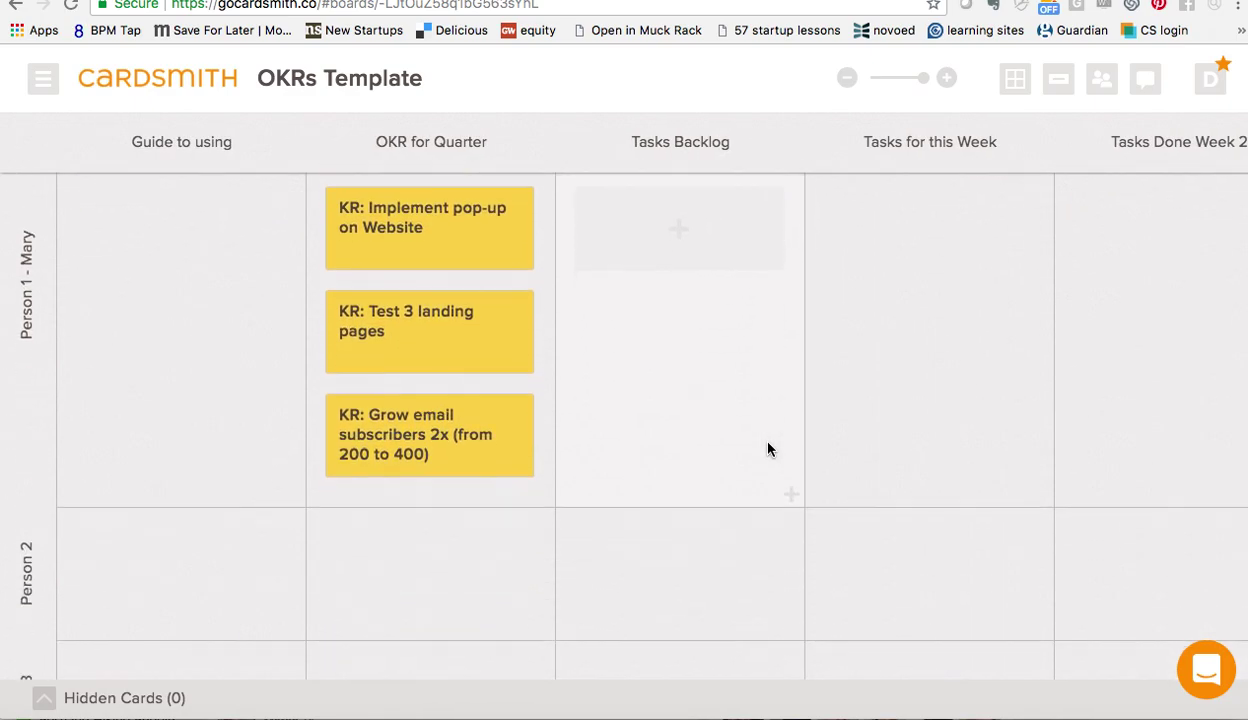
scroll(768, 449, "down", 3)
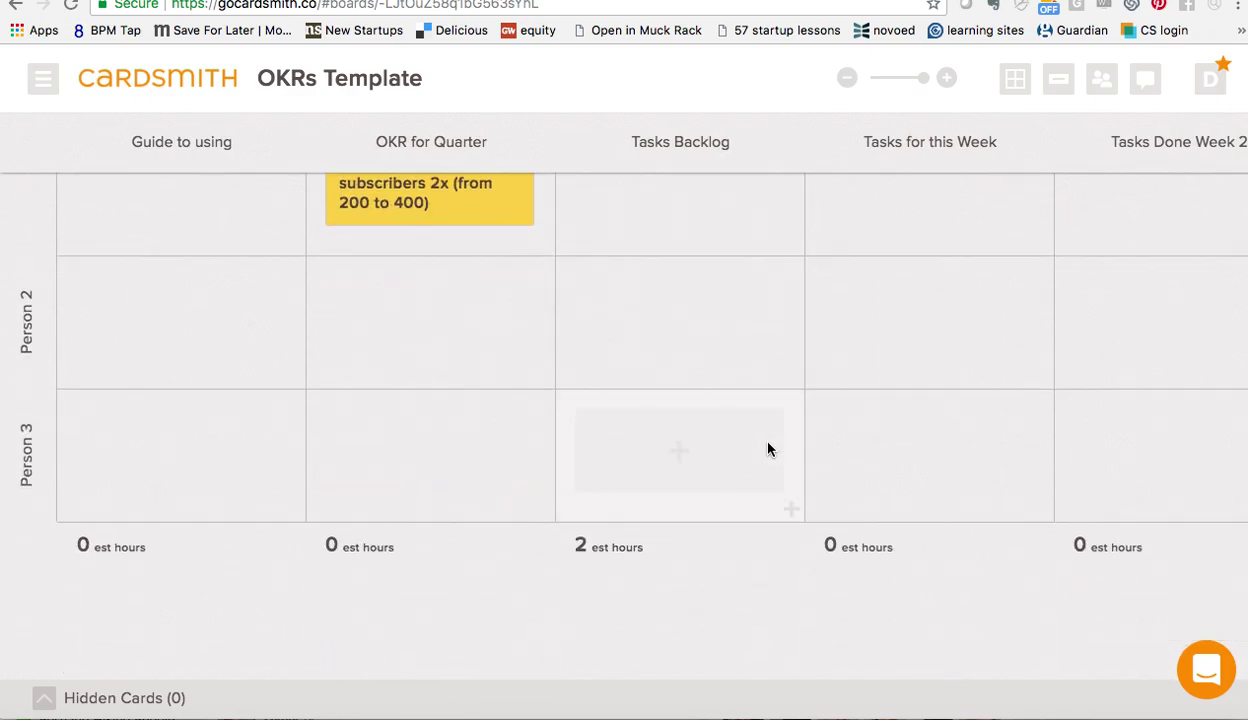
scroll(768, 449, "up", 3)
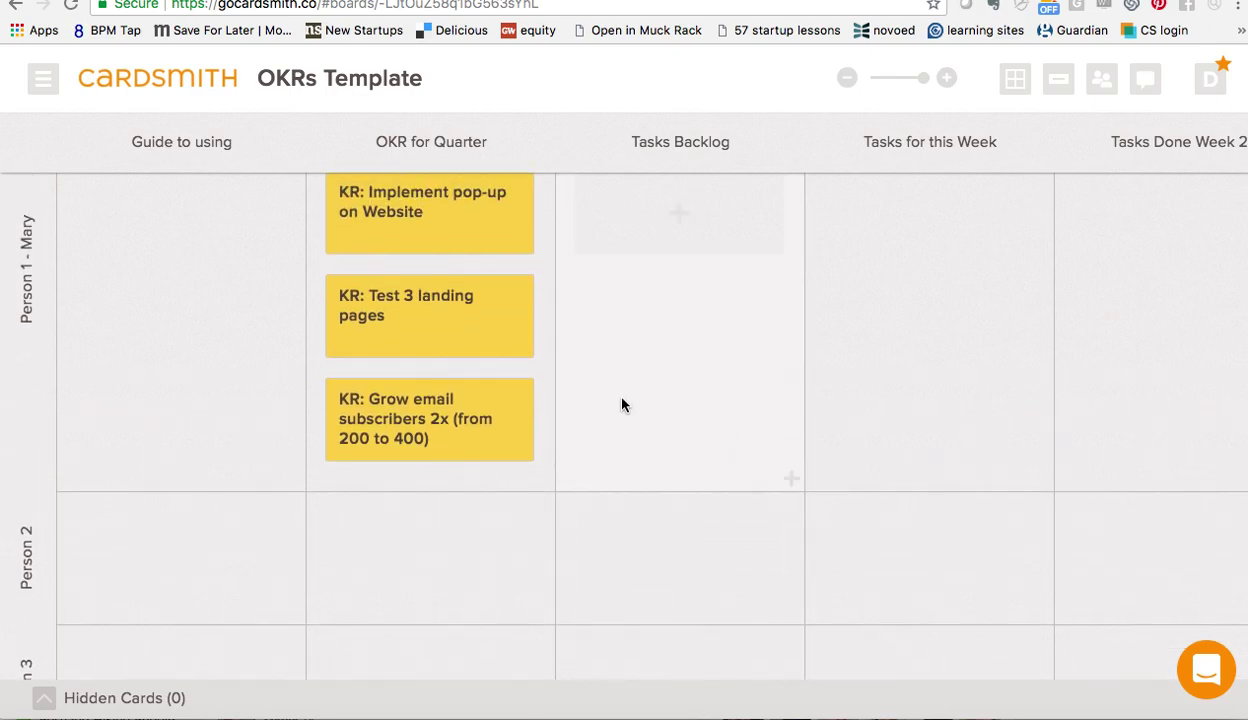
scroll(256, 379, "up", 3)
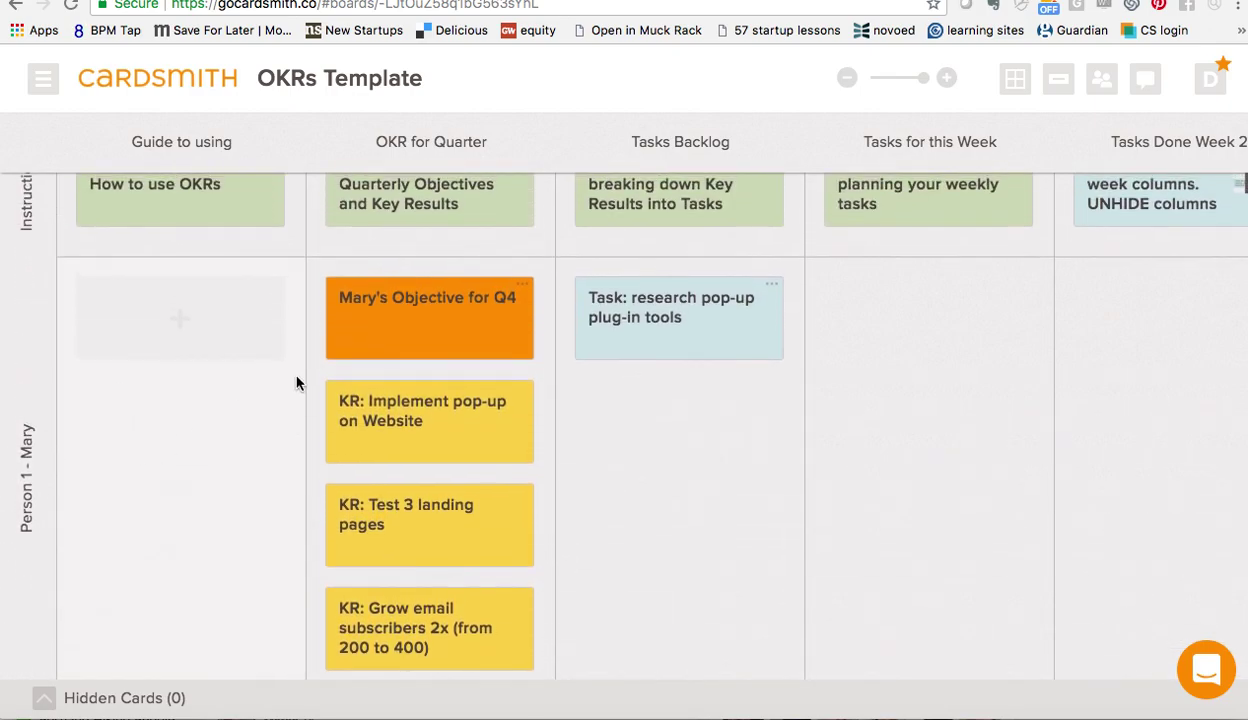
left_click(716, 338)
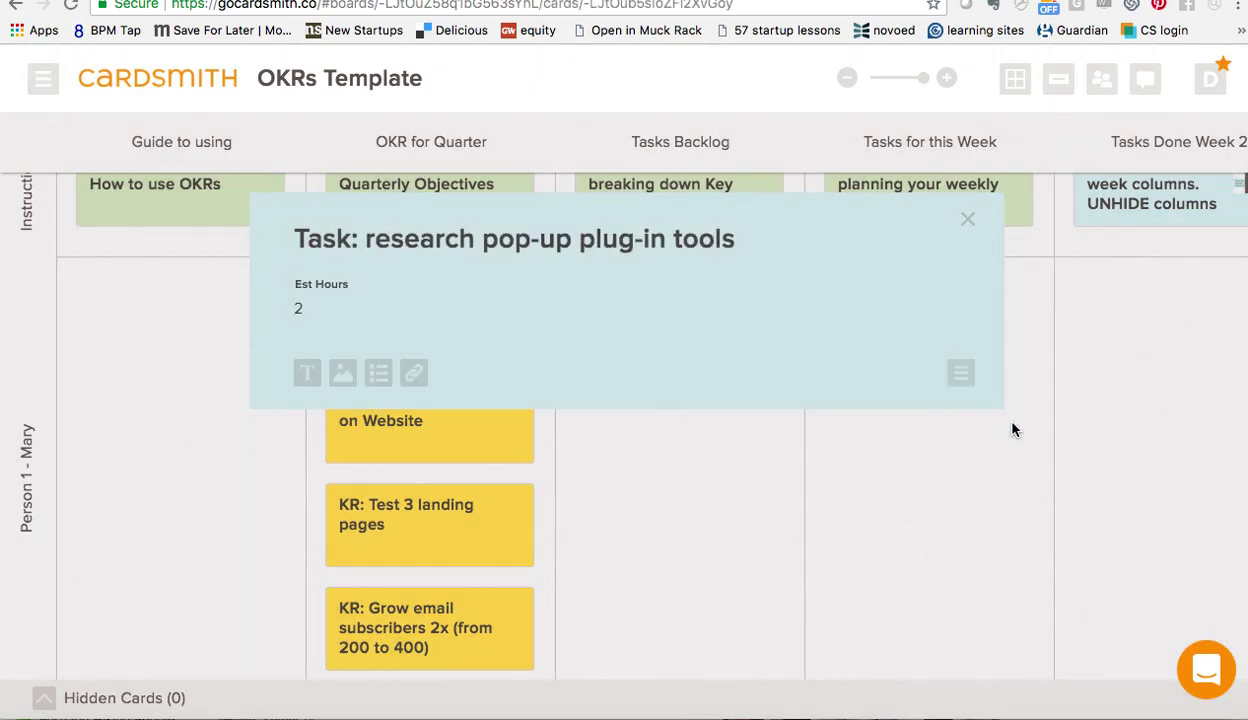
left_click(986, 410)
Step: Add a new card below the research task in Mary's Tasks Backlog and set its Est Hours to 10
left_click(672, 430)
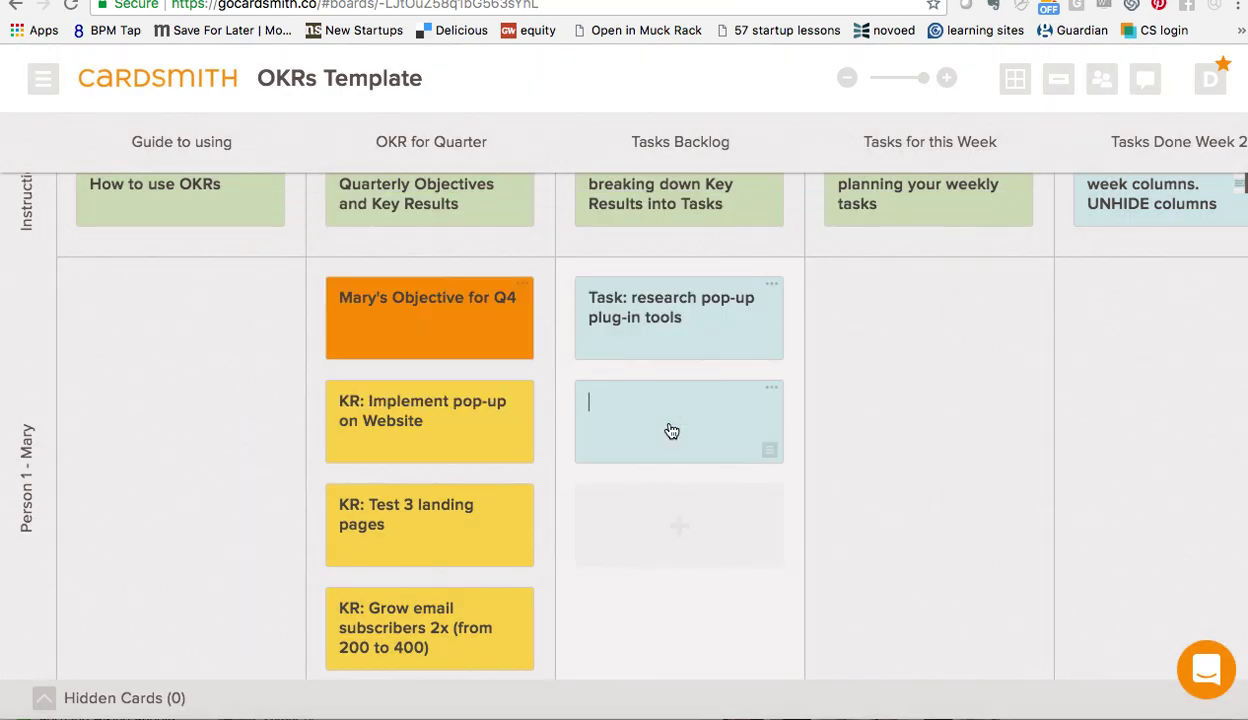
left_click(710, 435)
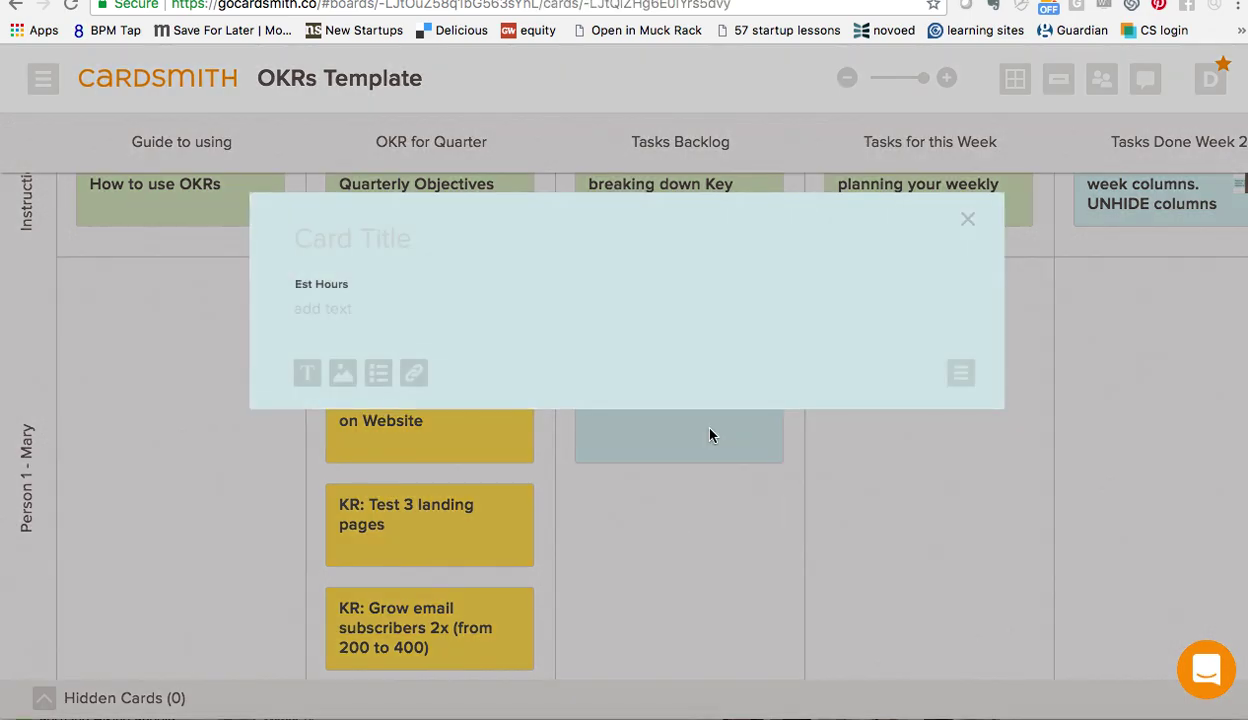
left_click(311, 307)
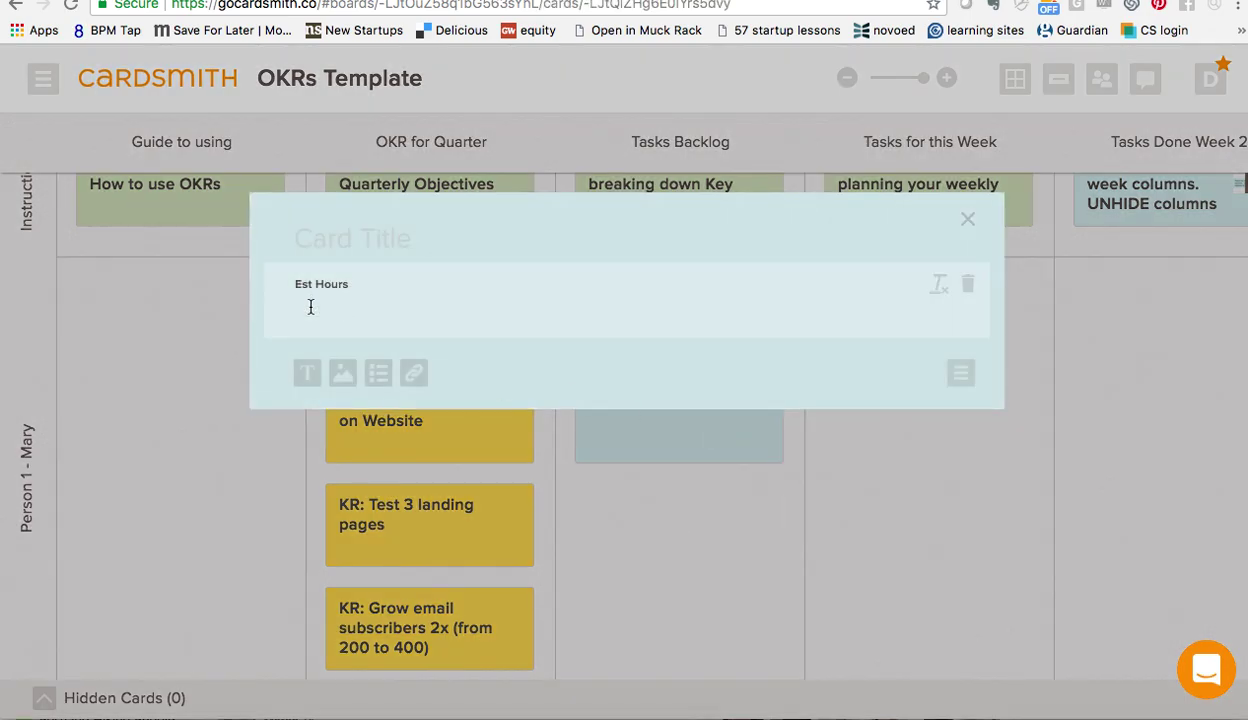
type("10")
Step: Title the new backlog card "Task example" and close it
left_click(317, 257)
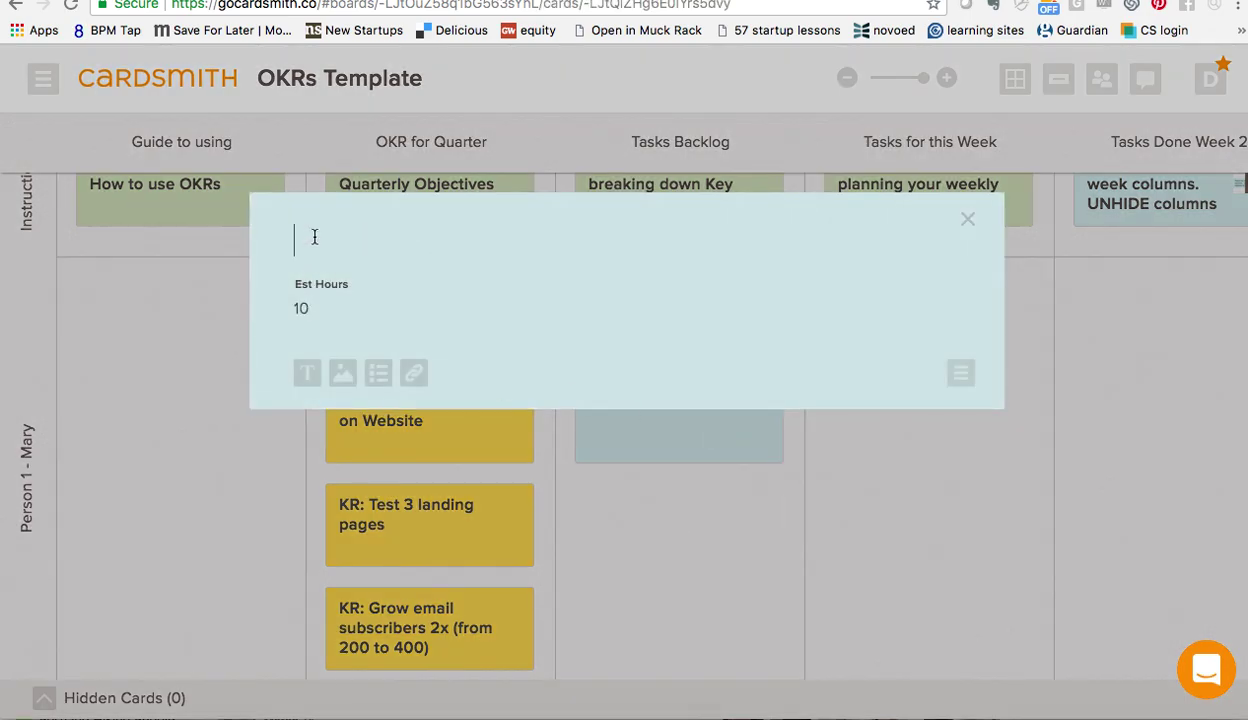
type("Task exmpale")
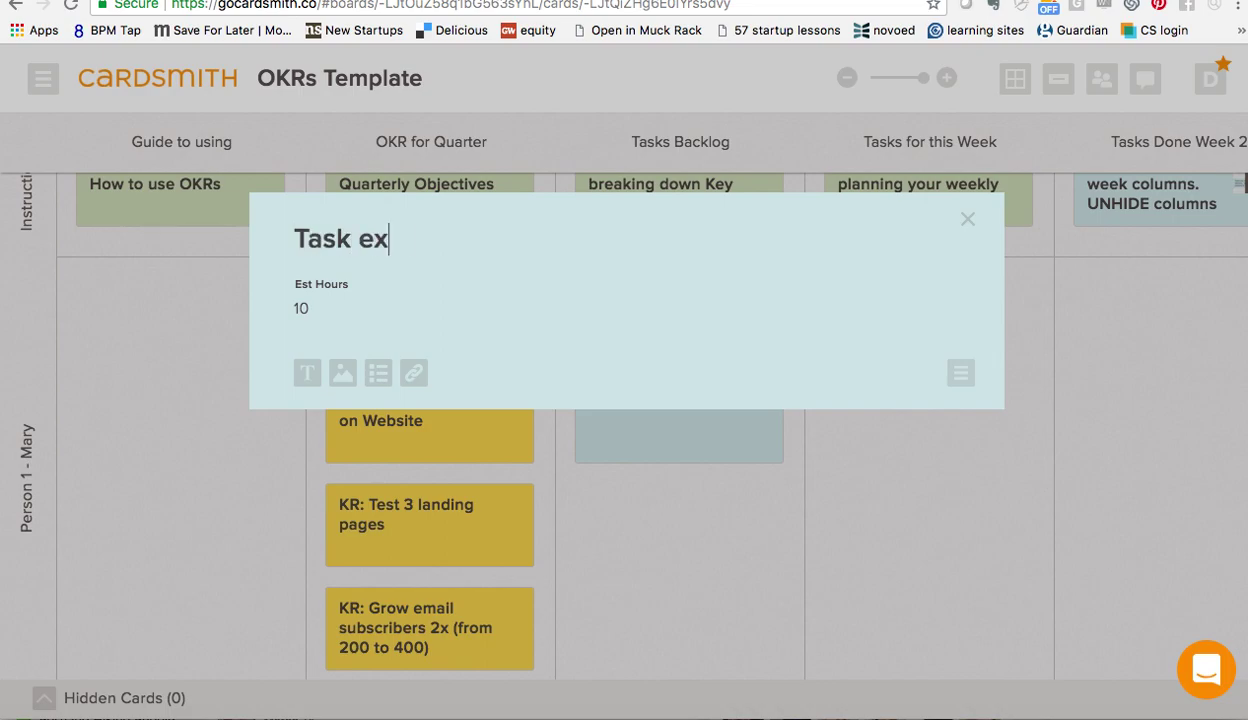
key("BackSpace")
key("BackSpace")
key("BackSpace")
key("BackSpace")
key("BackSpace")
type("am")
key("BackSpace")
key("BackSpace")
type("ample")
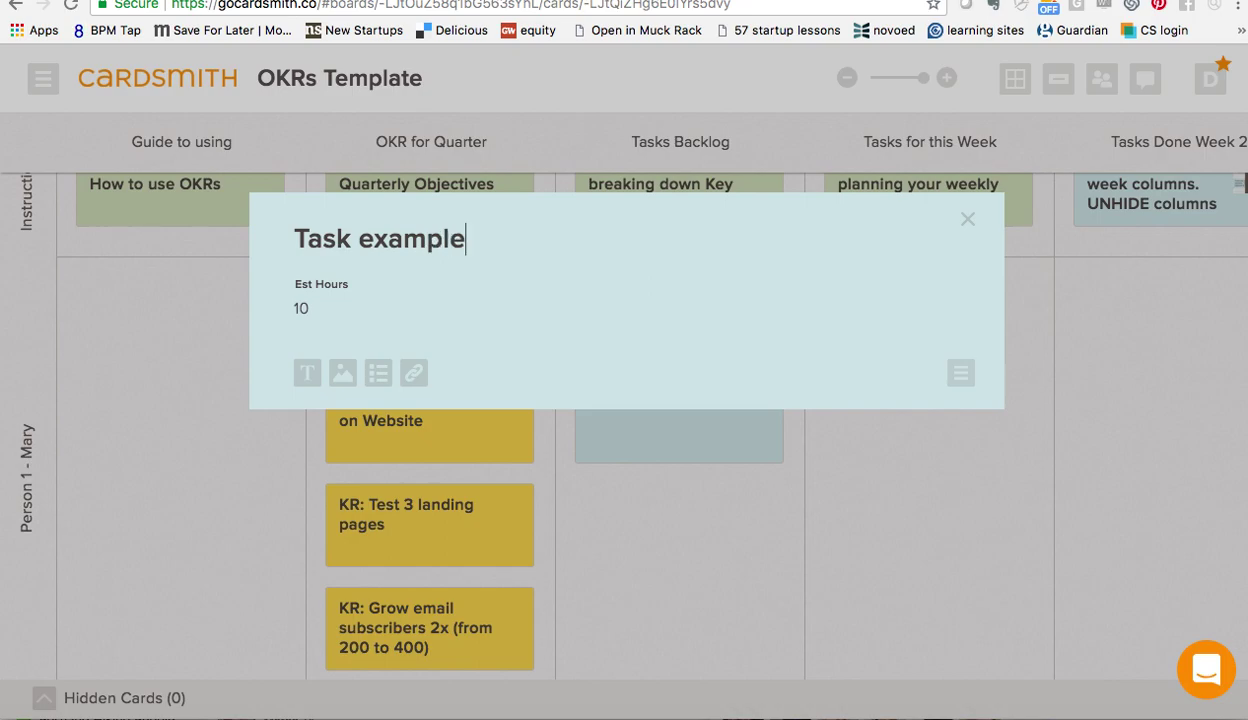
left_click(611, 529)
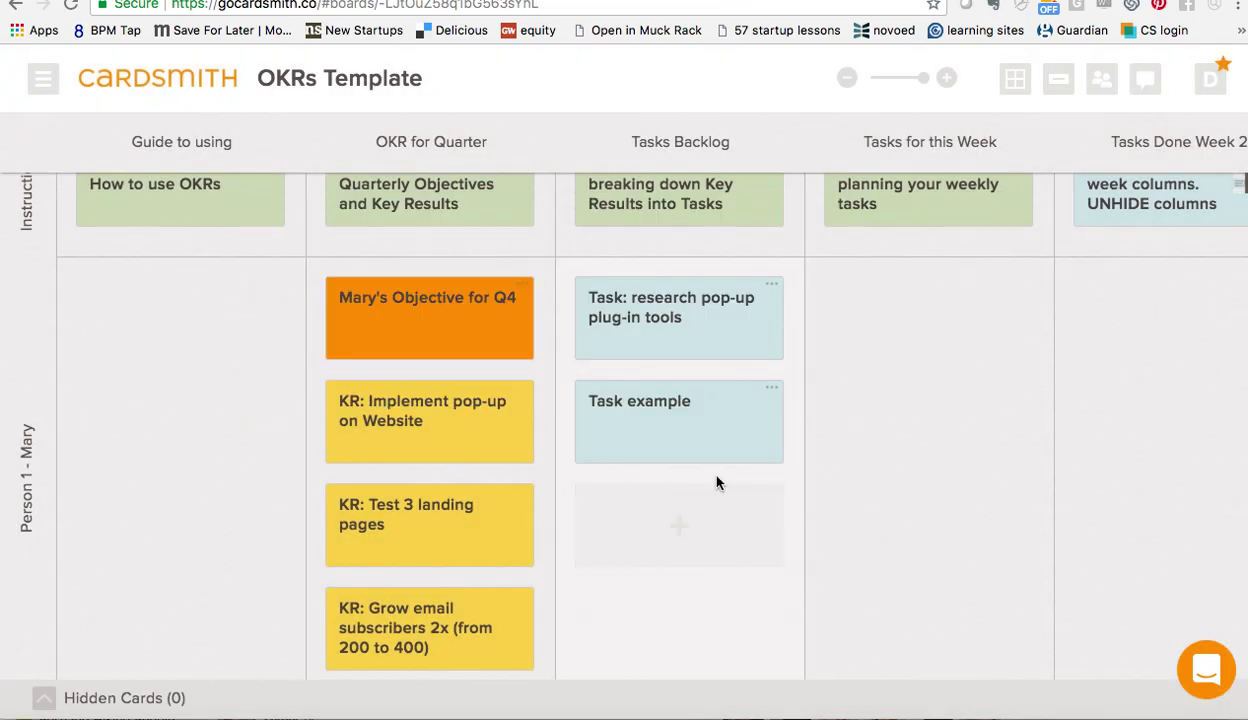
Step: Set the Task example card as the board's default card
left_click(757, 460)
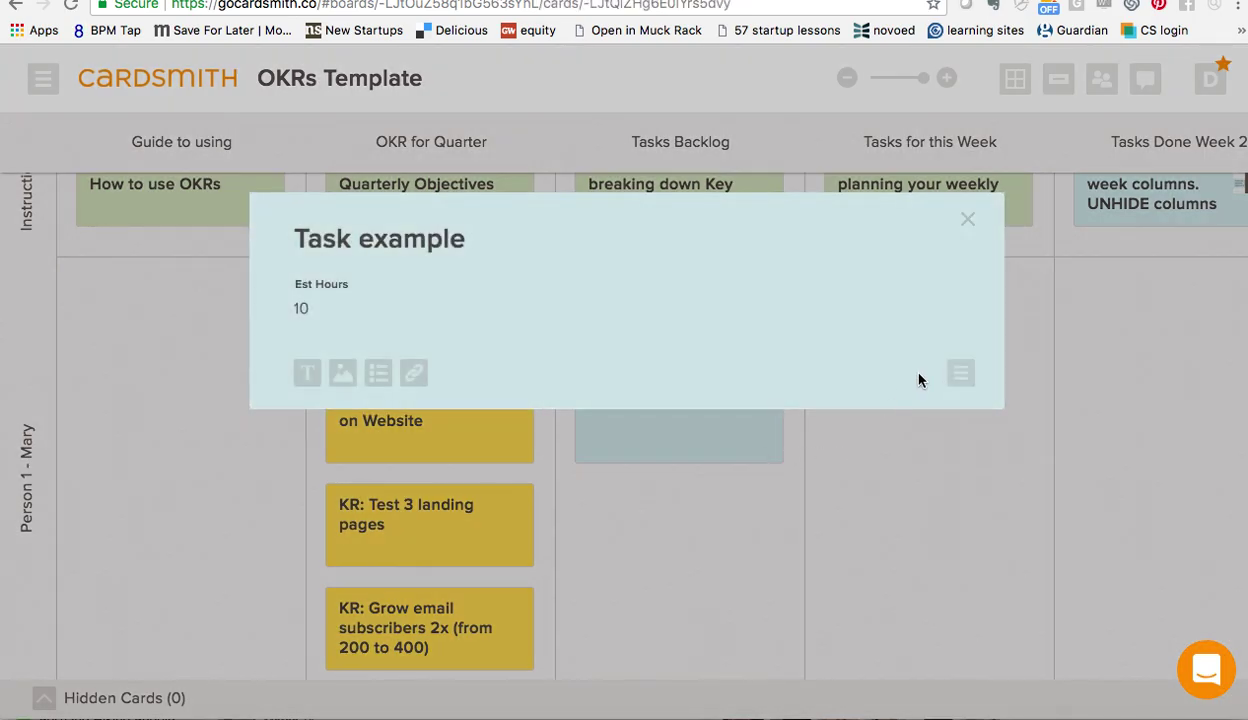
left_click(968, 379)
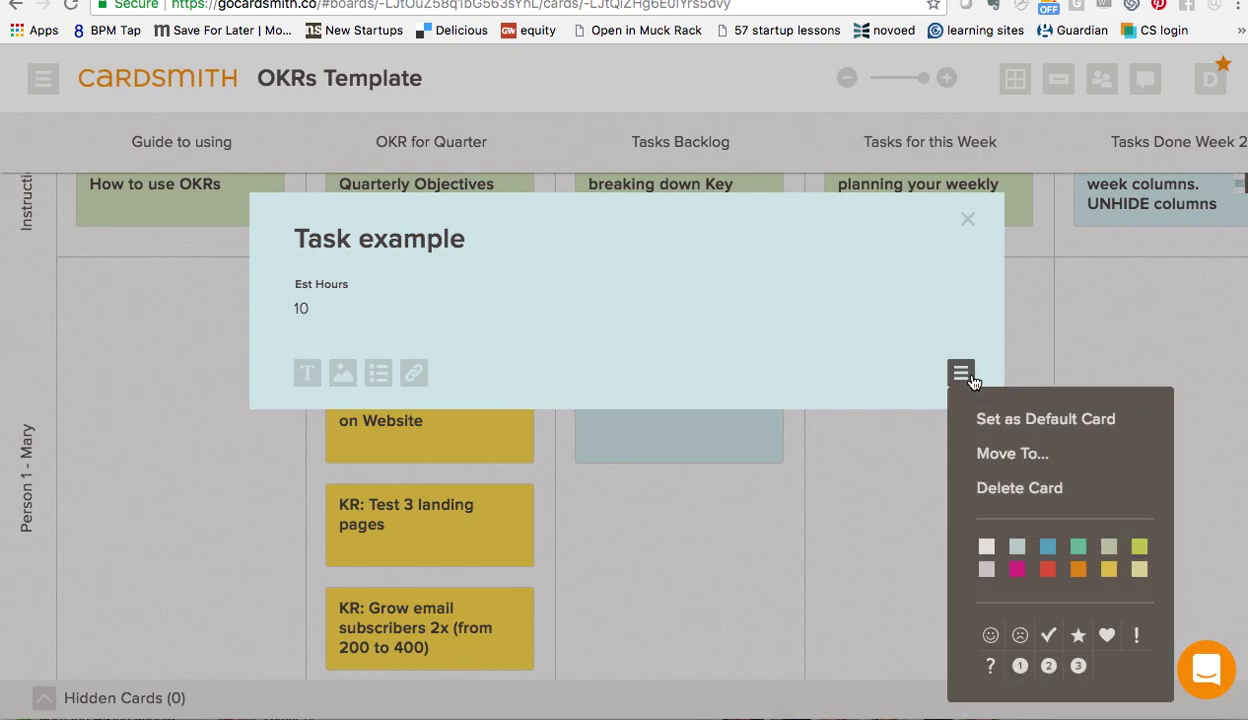
left_click(1038, 427)
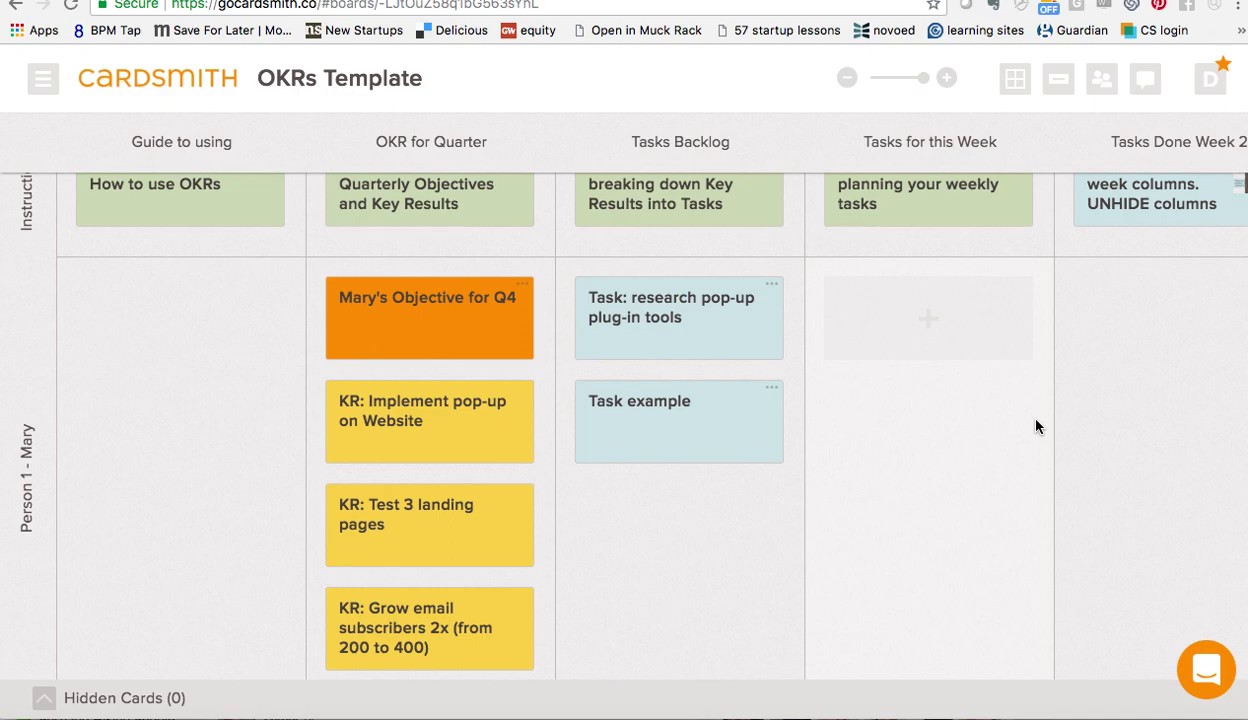
Step: View the form for inviting new people to the board, dismissing its tip, and close it without sending an invitation
scroll(1045, 481, "up", 2)
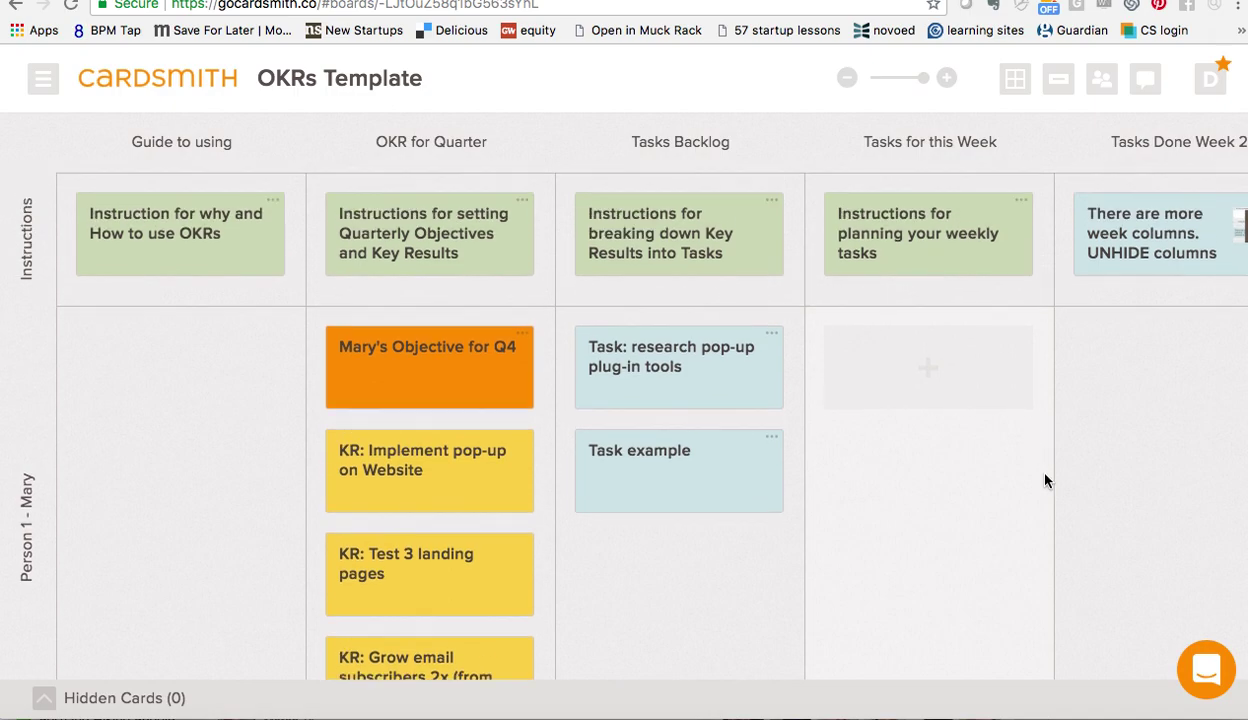
left_click(1102, 82)
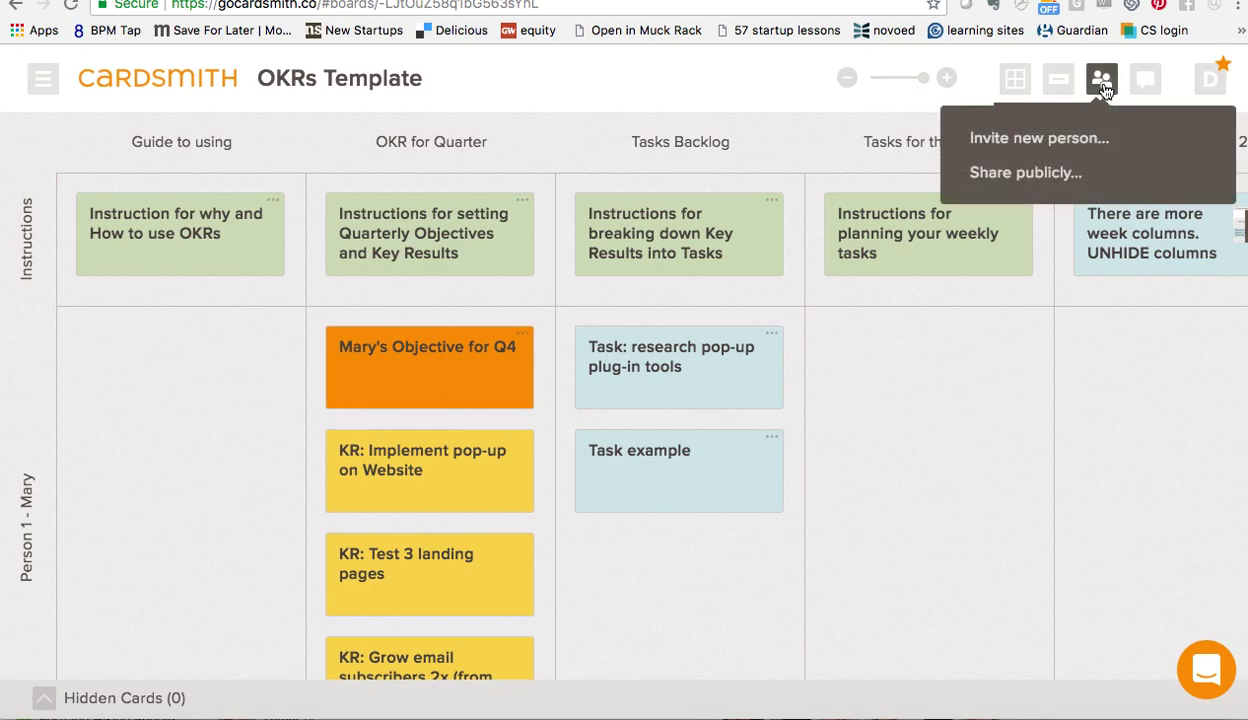
left_click(1046, 140)
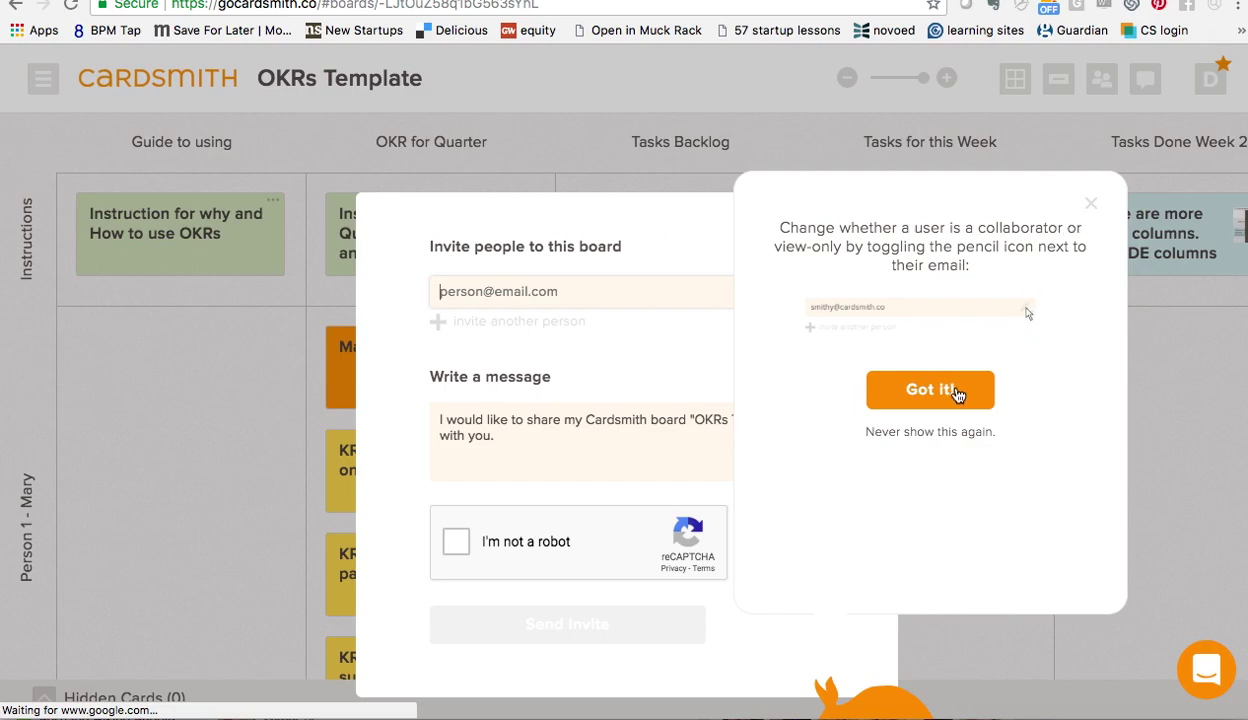
left_click(888, 390)
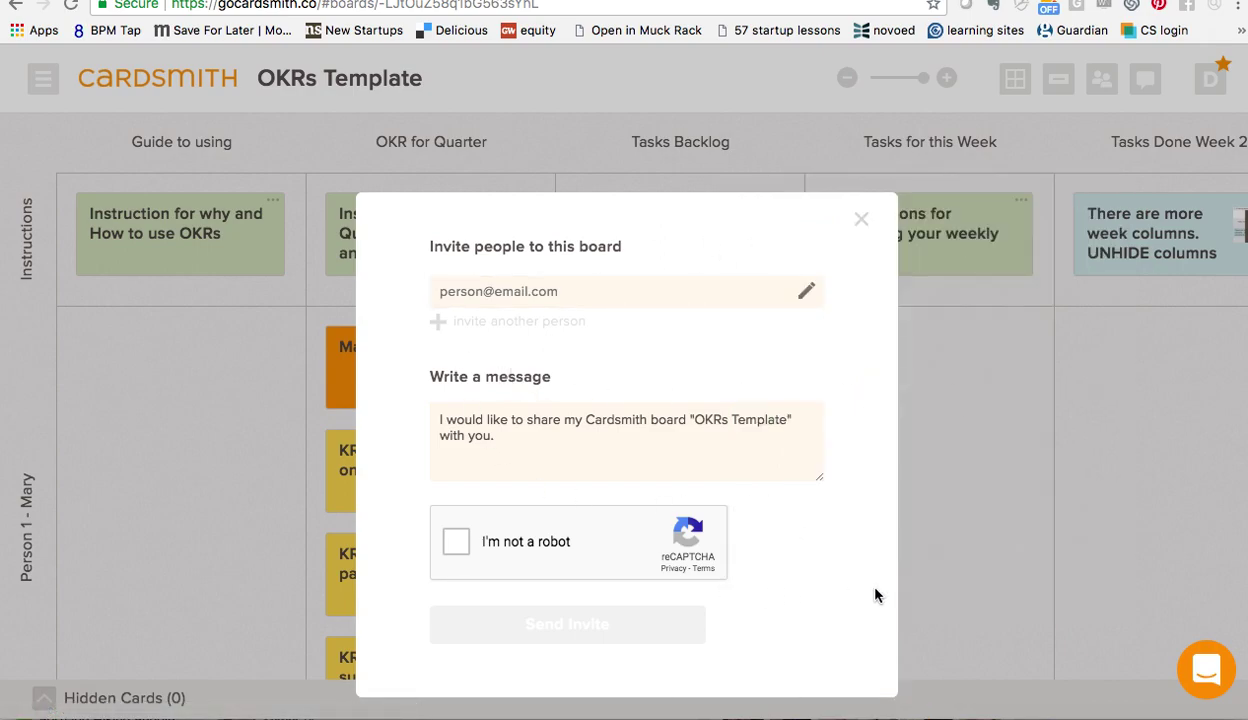
left_click(861, 222)
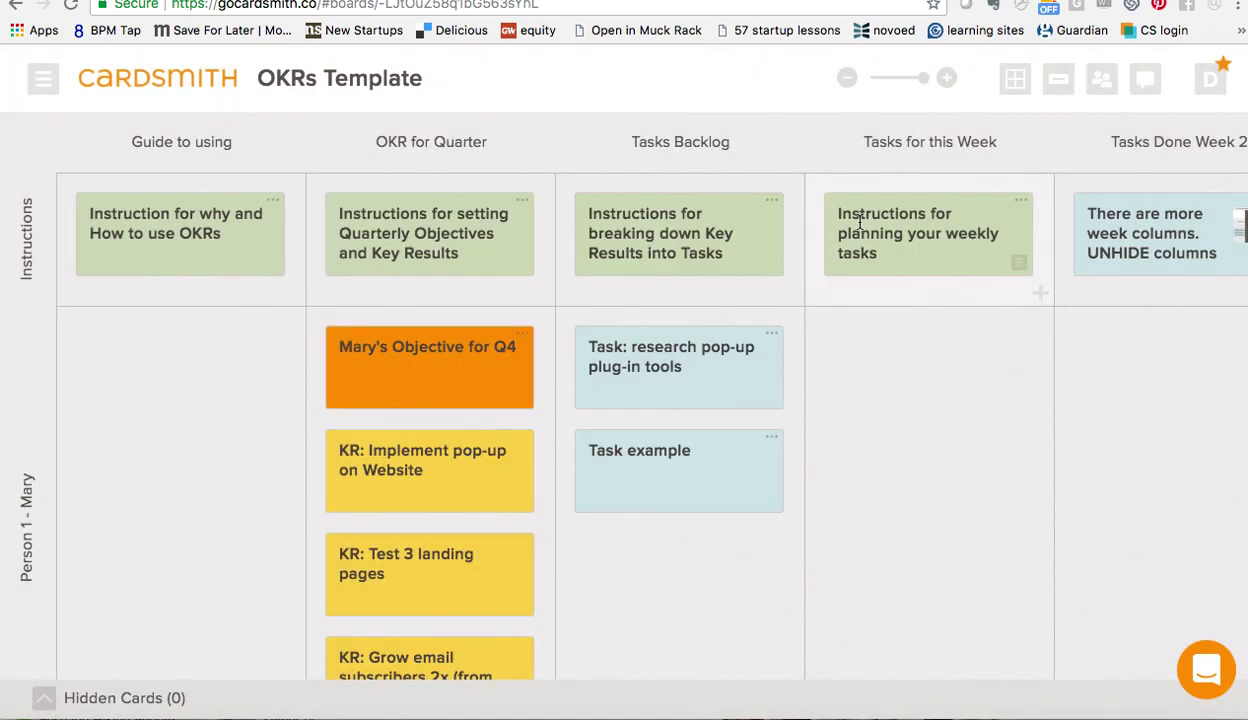
Step: Return to My Boards and look through the template boards offered for creating a new board
left_click(175, 92)
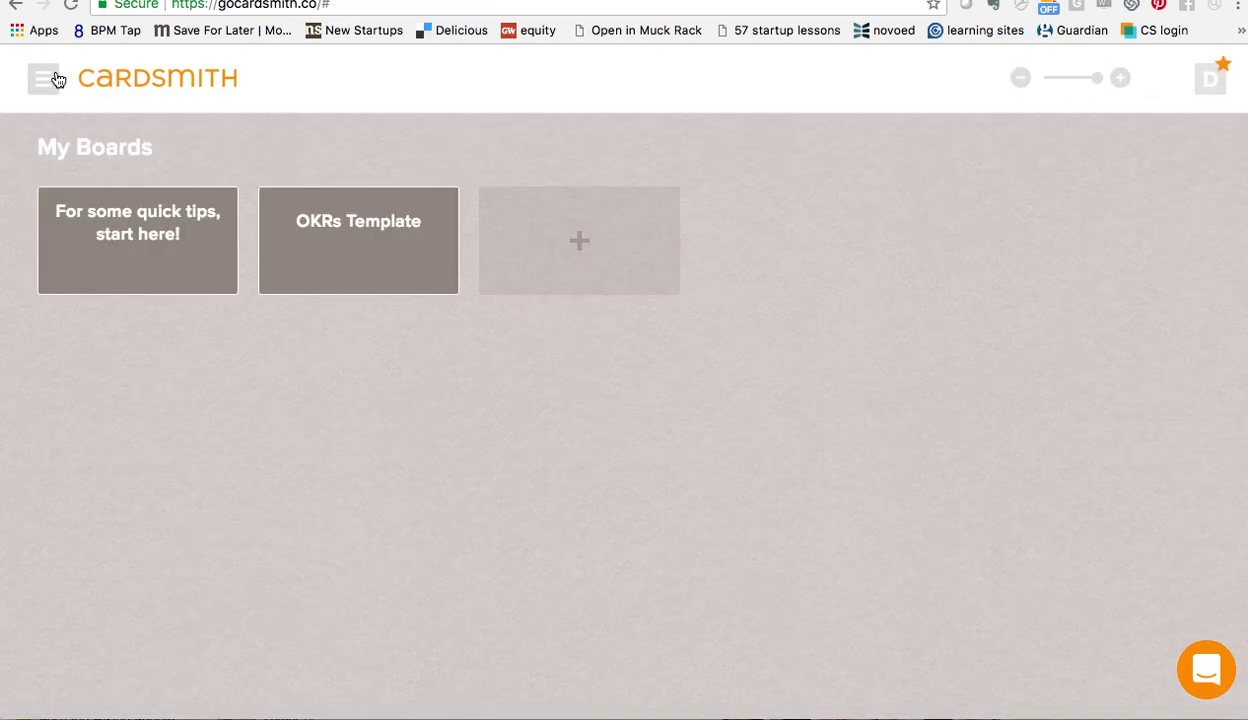
left_click(55, 83)
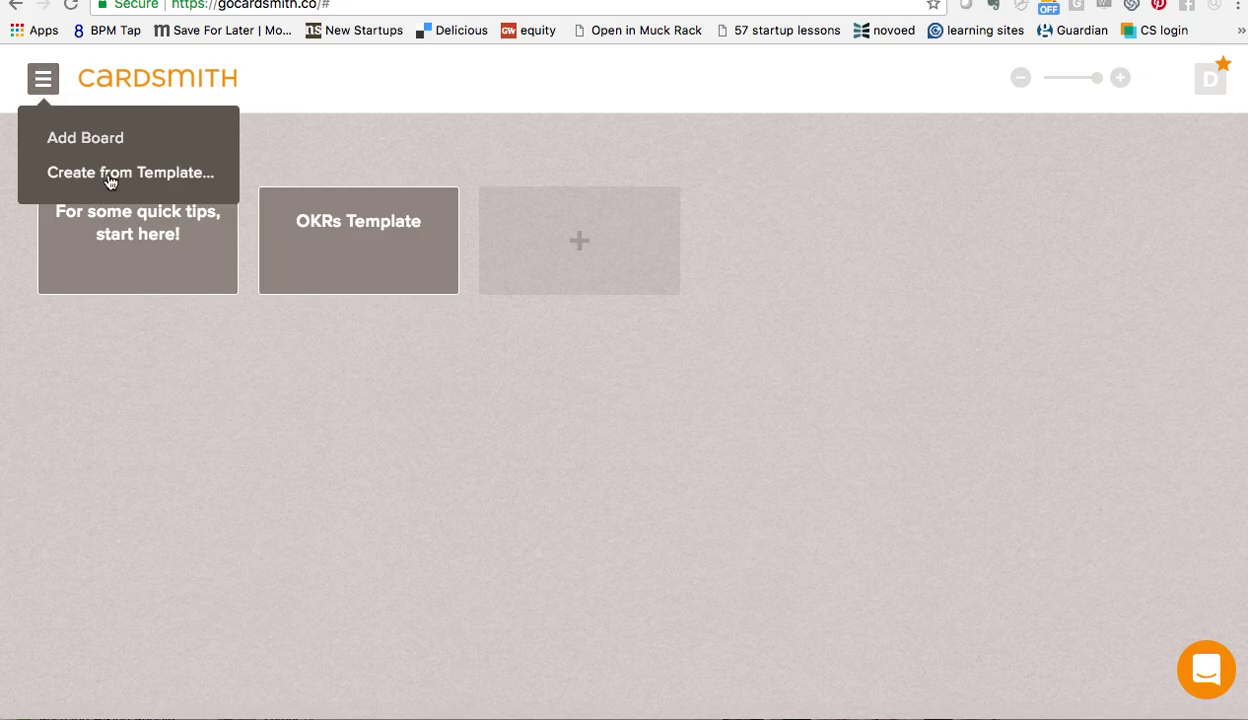
left_click(52, 80)
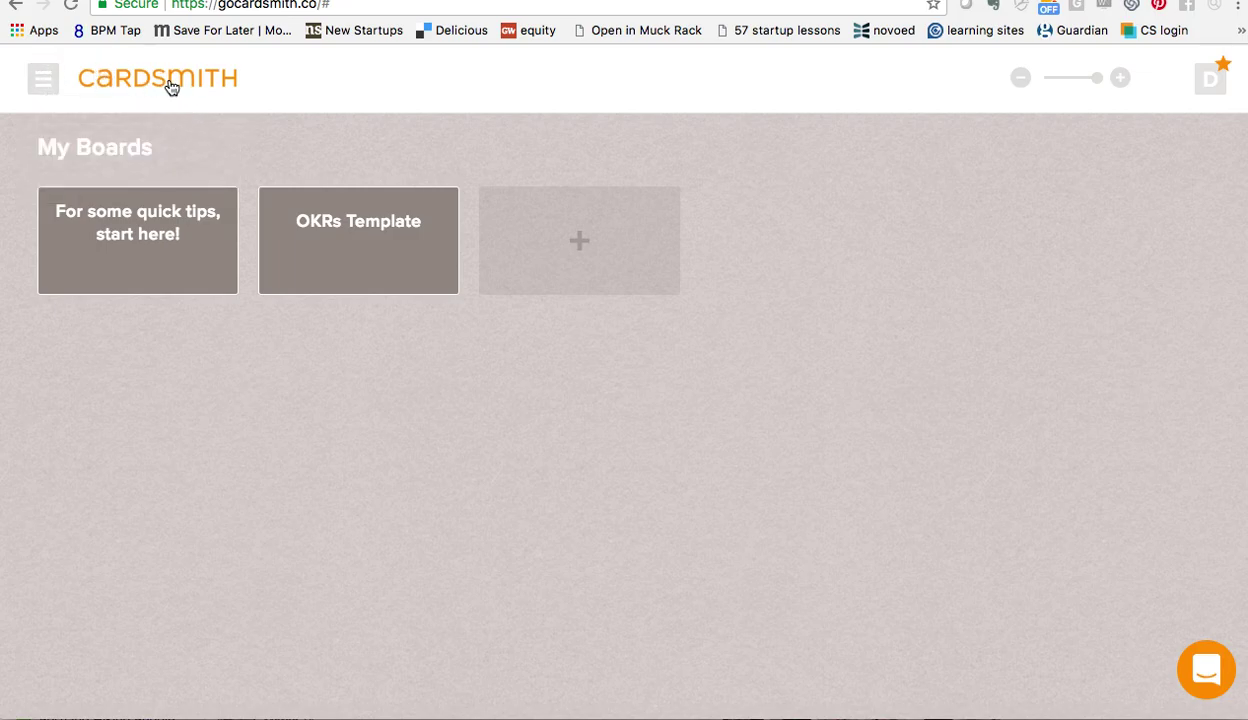
left_click(43, 88)
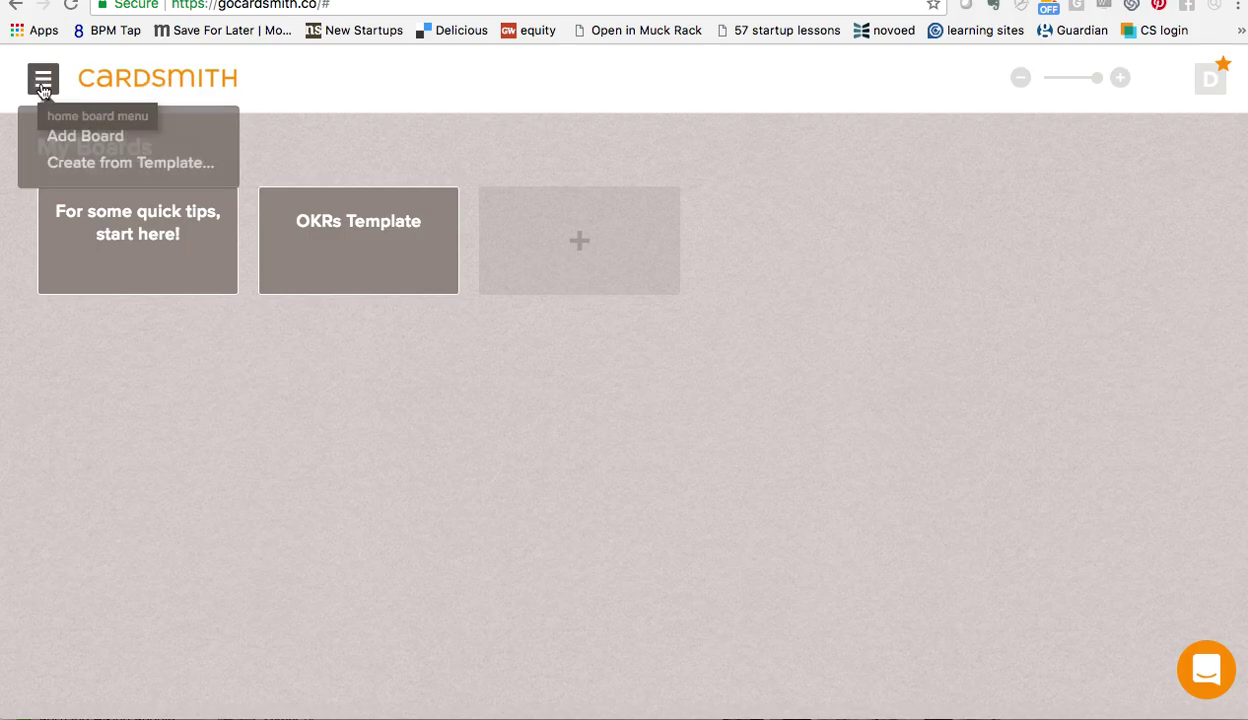
left_click(60, 172)
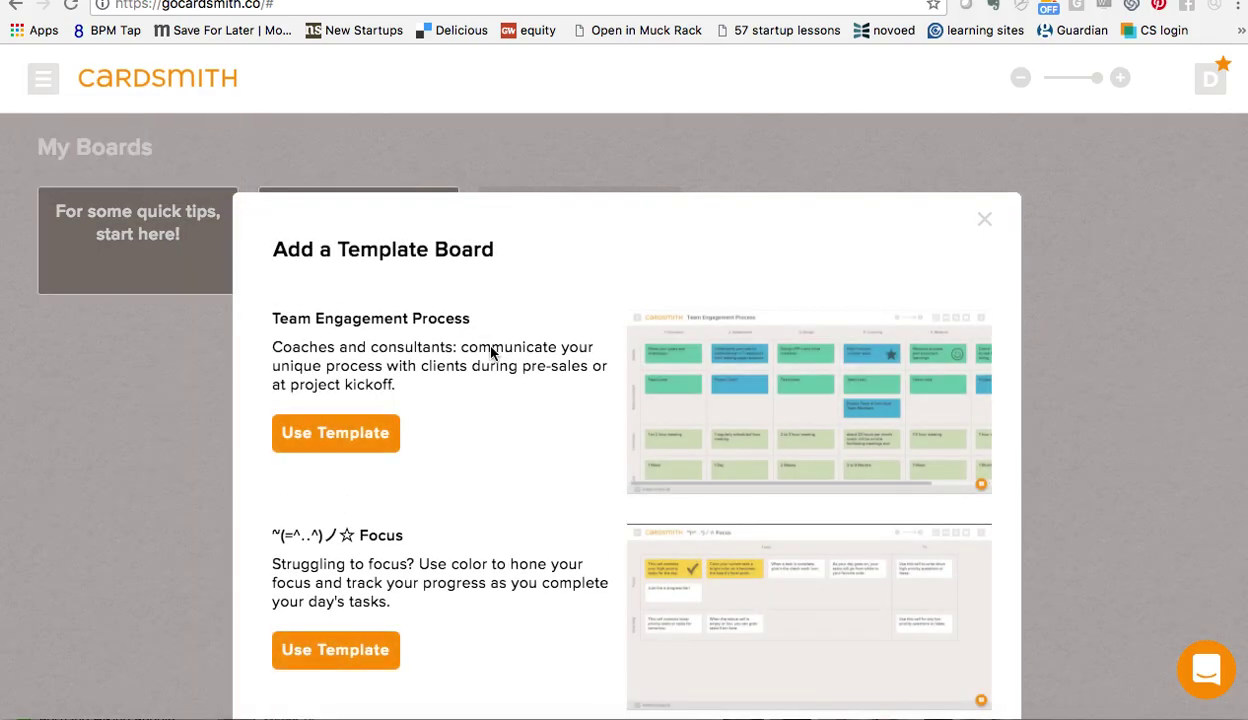
scroll(490, 353, "down", 2)
scroll(490, 353, "down", 6)
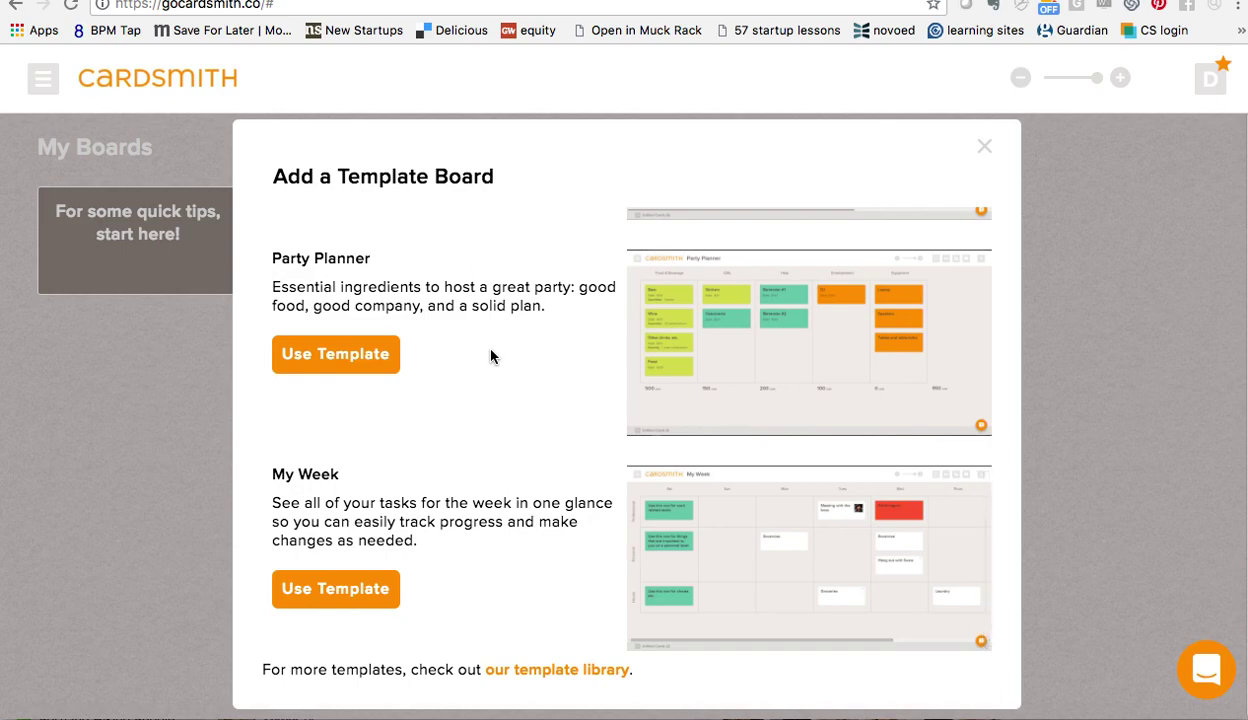
Step: Open the full template library and browse its Projects, Strategy, Marketing and Teams rows
left_click(560, 672)
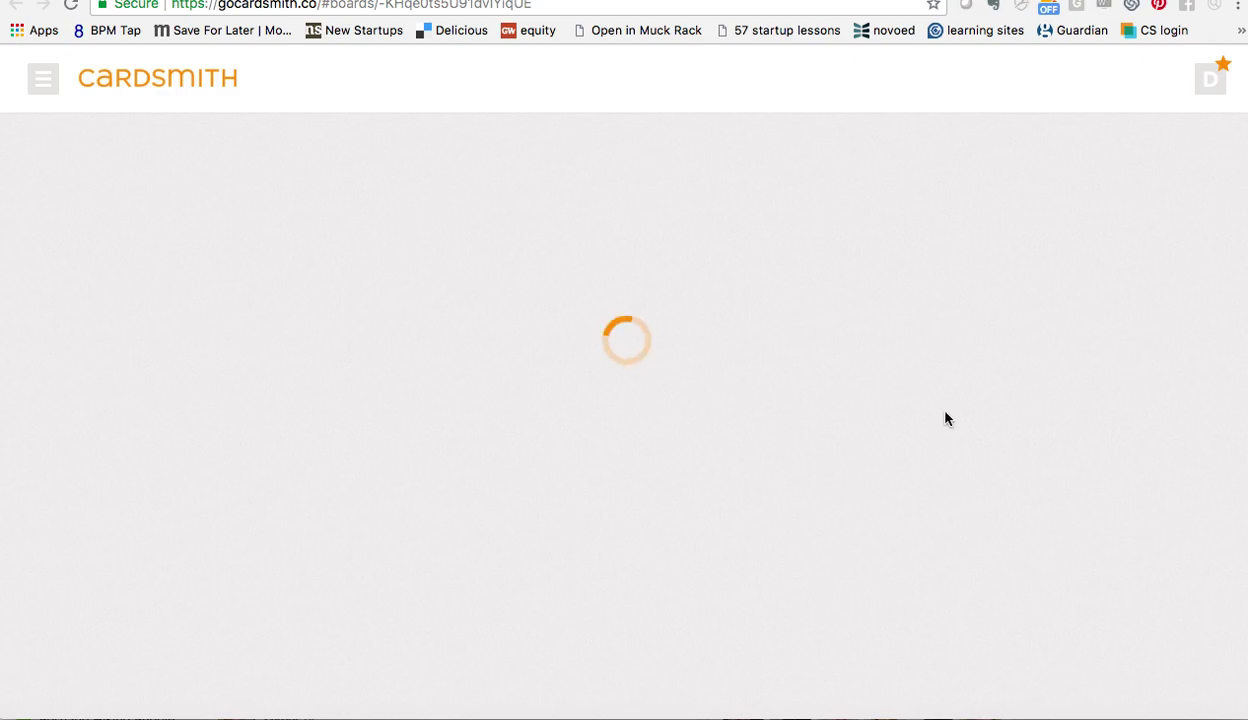
scroll(995, 383, "down", 10)
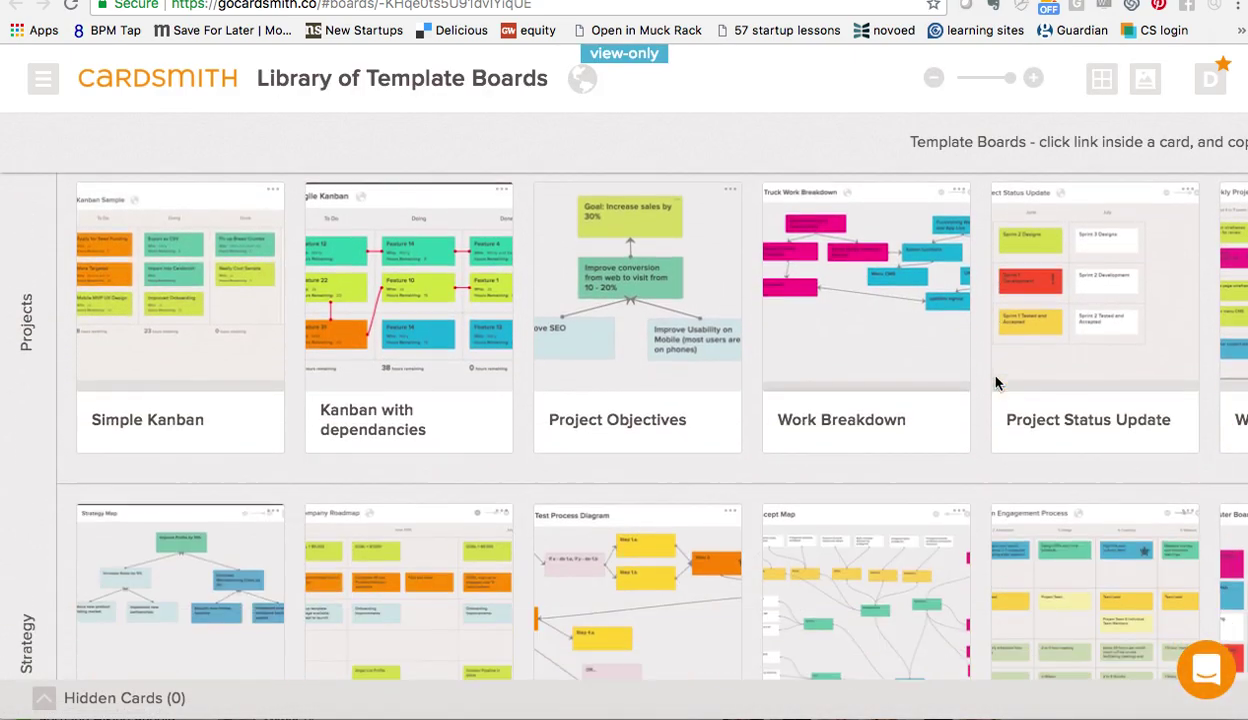
scroll(998, 384, "down", 5)
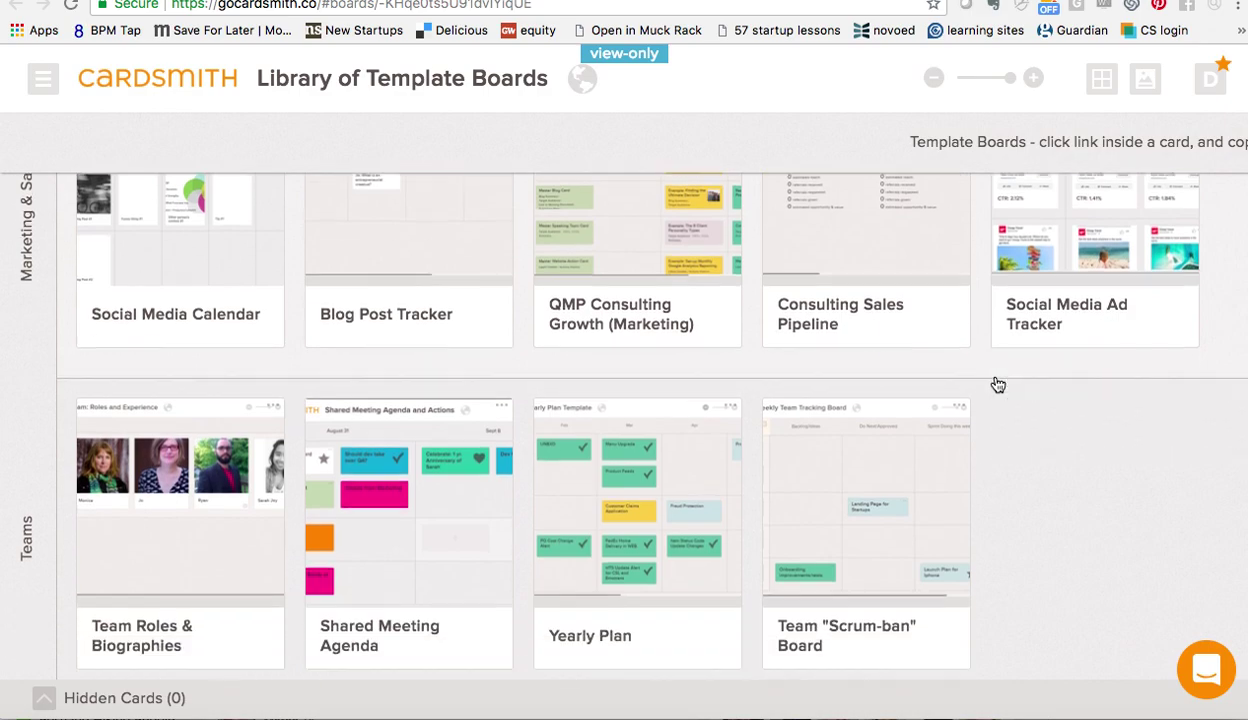
scroll(996, 383, "up", 3)
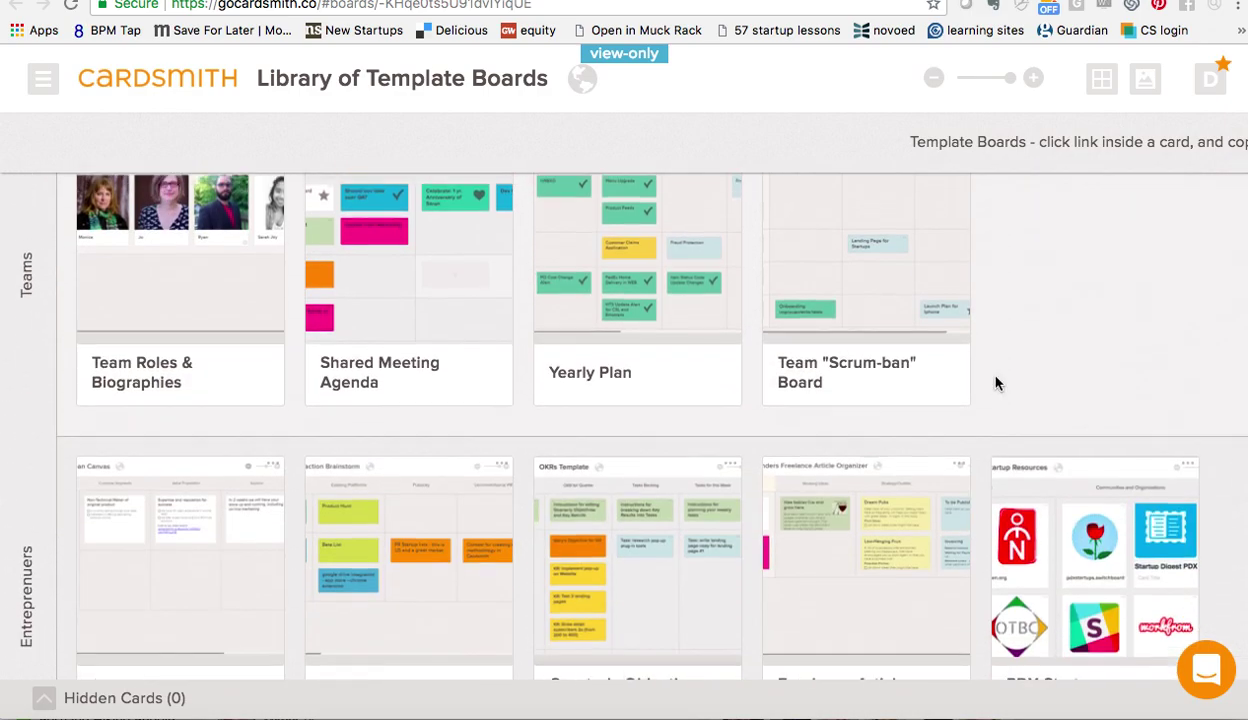
Step: Open the Quarterly Objectives and Key Results card in the Entrepreneurs row and read its description
scroll(996, 383, "down", 5)
scroll(997, 383, "down", 1)
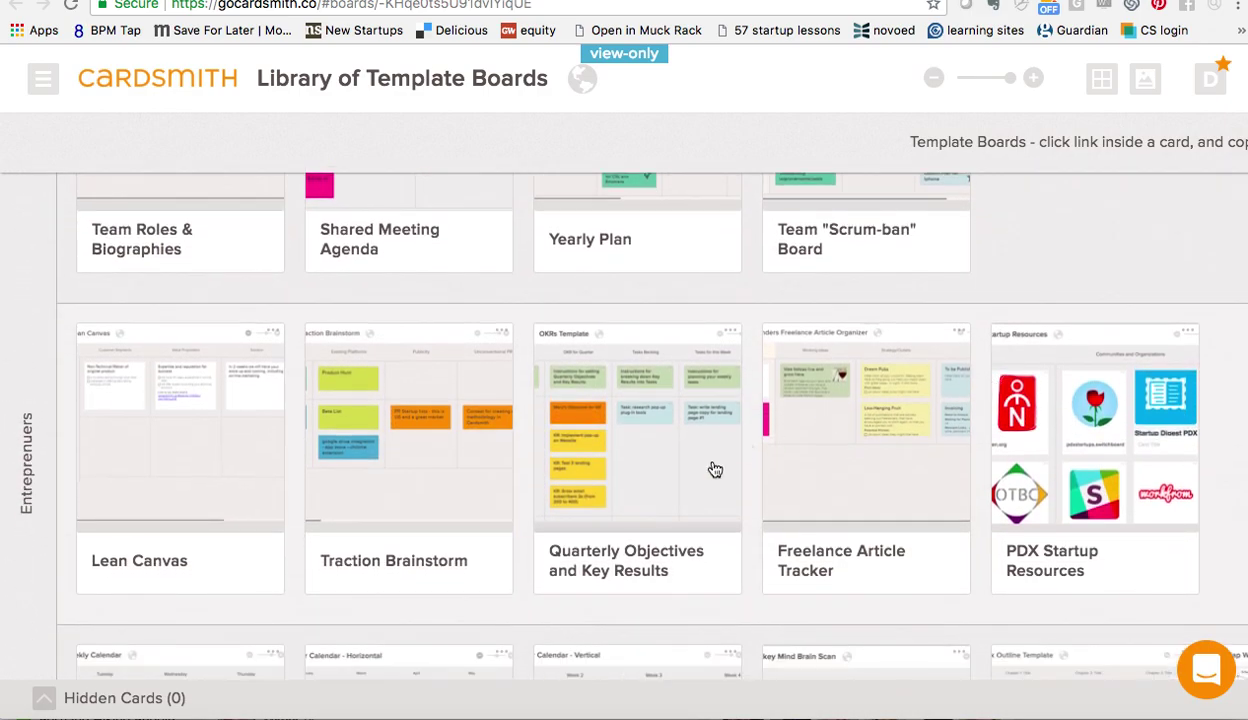
left_click(650, 470)
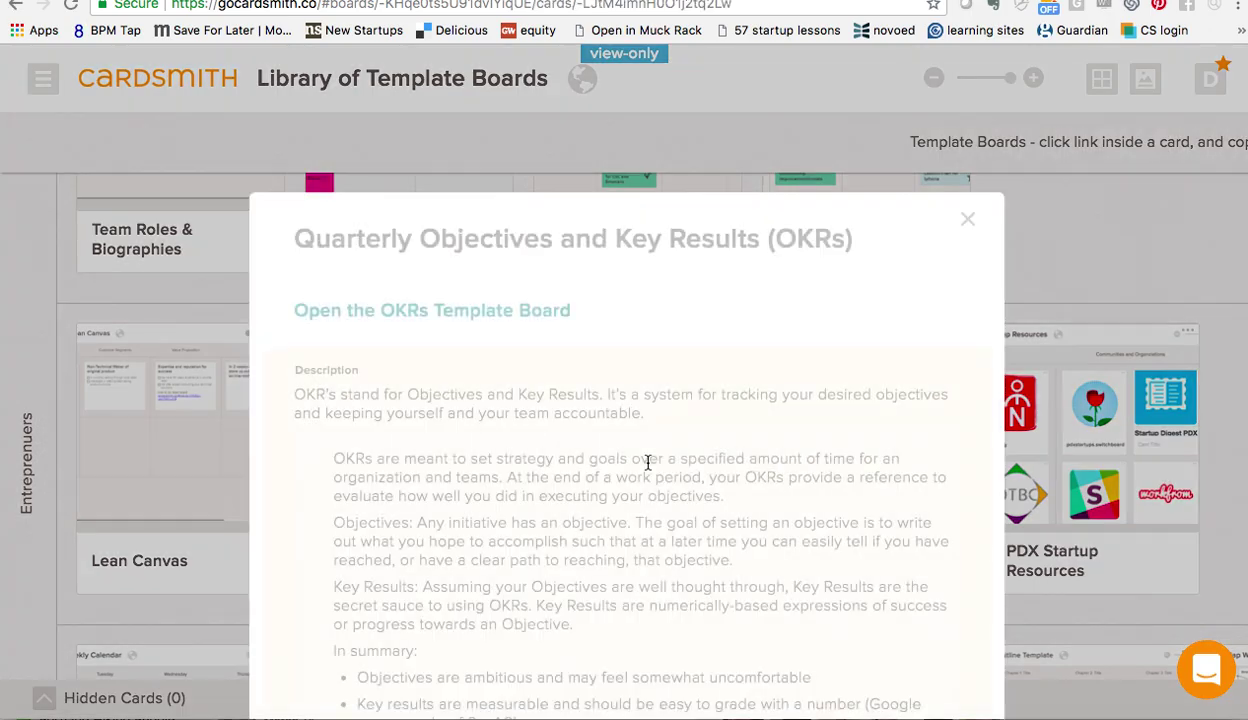
scroll(648, 462, "down", 15)
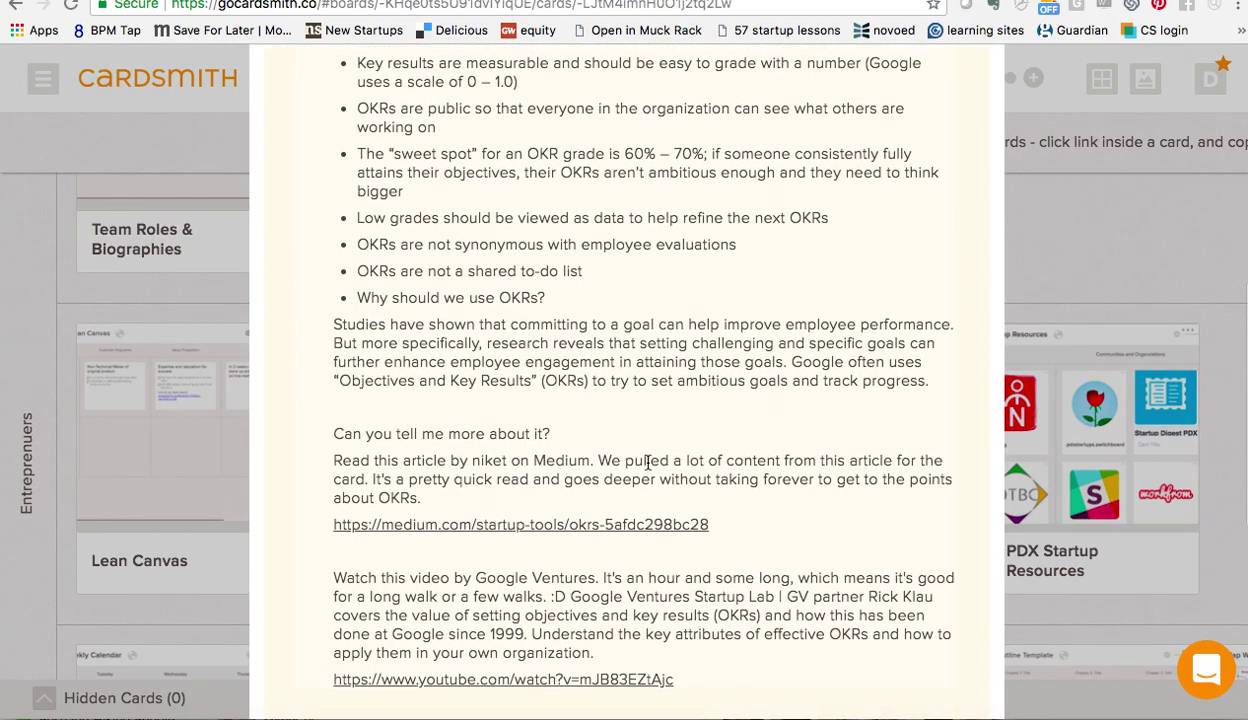
Step: Open the OKRs Template board linked in the card's description and copy it to My Boards
scroll(648, 462, "up", 15)
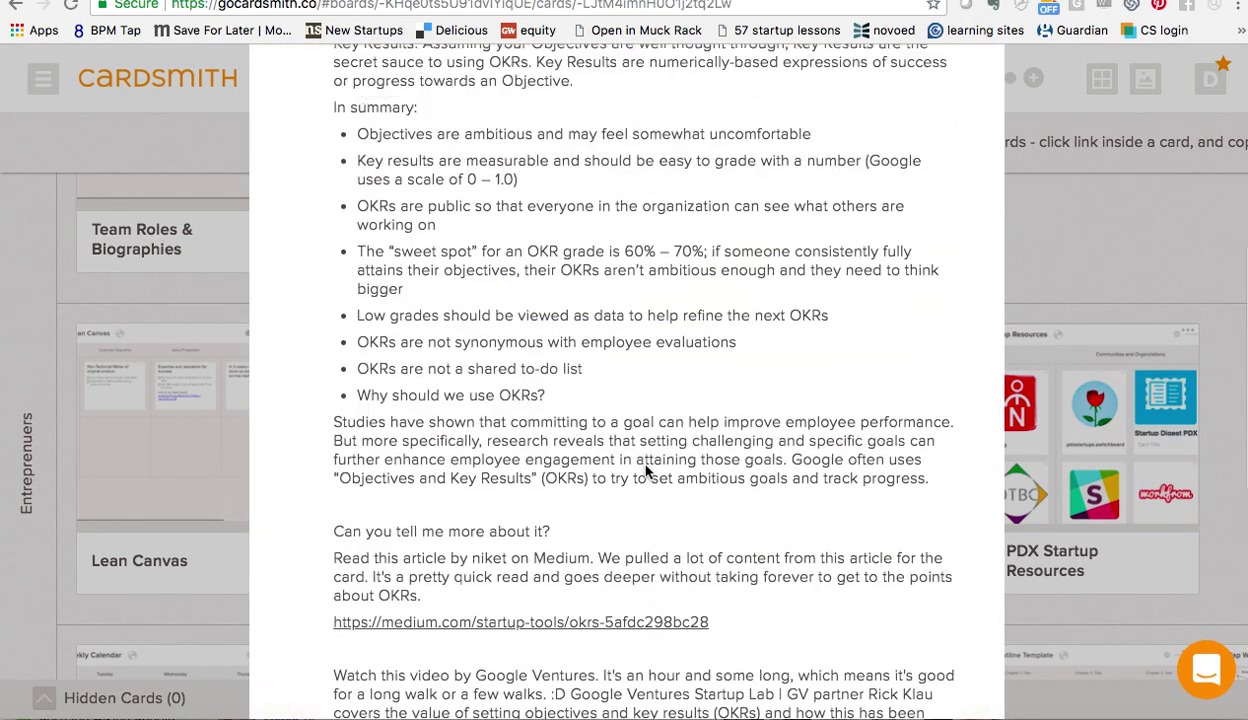
left_click(502, 318)
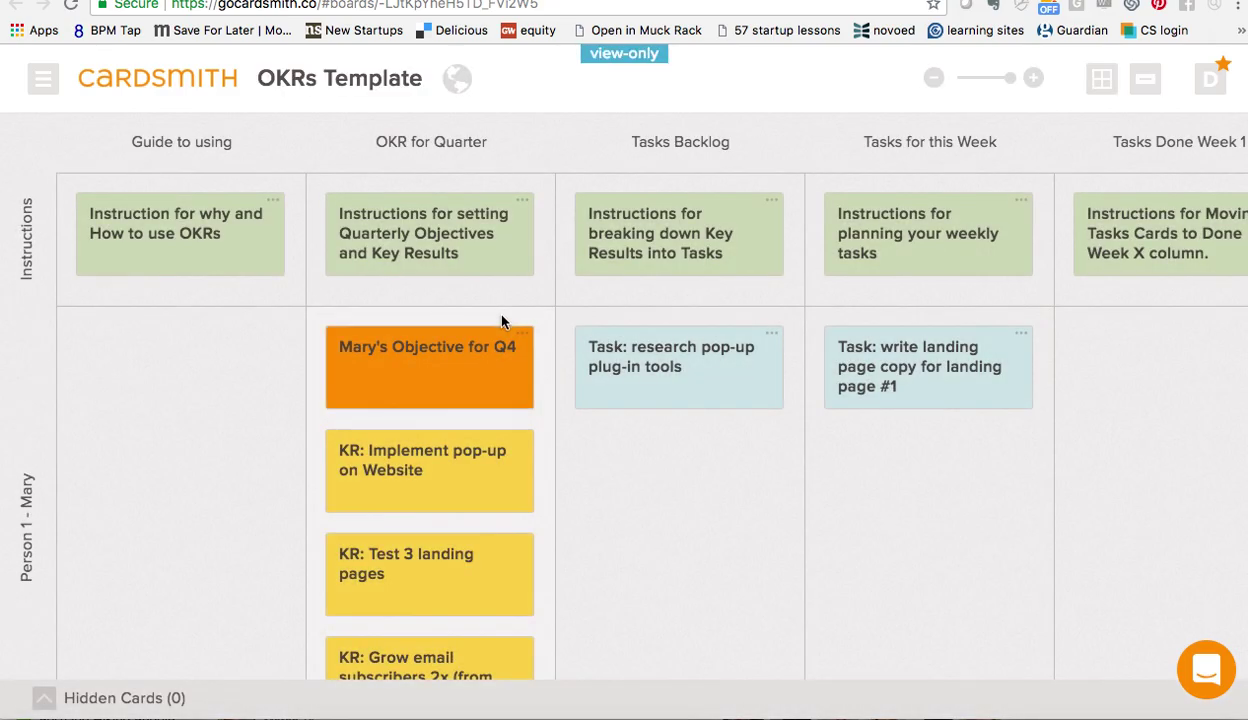
left_click(44, 80)
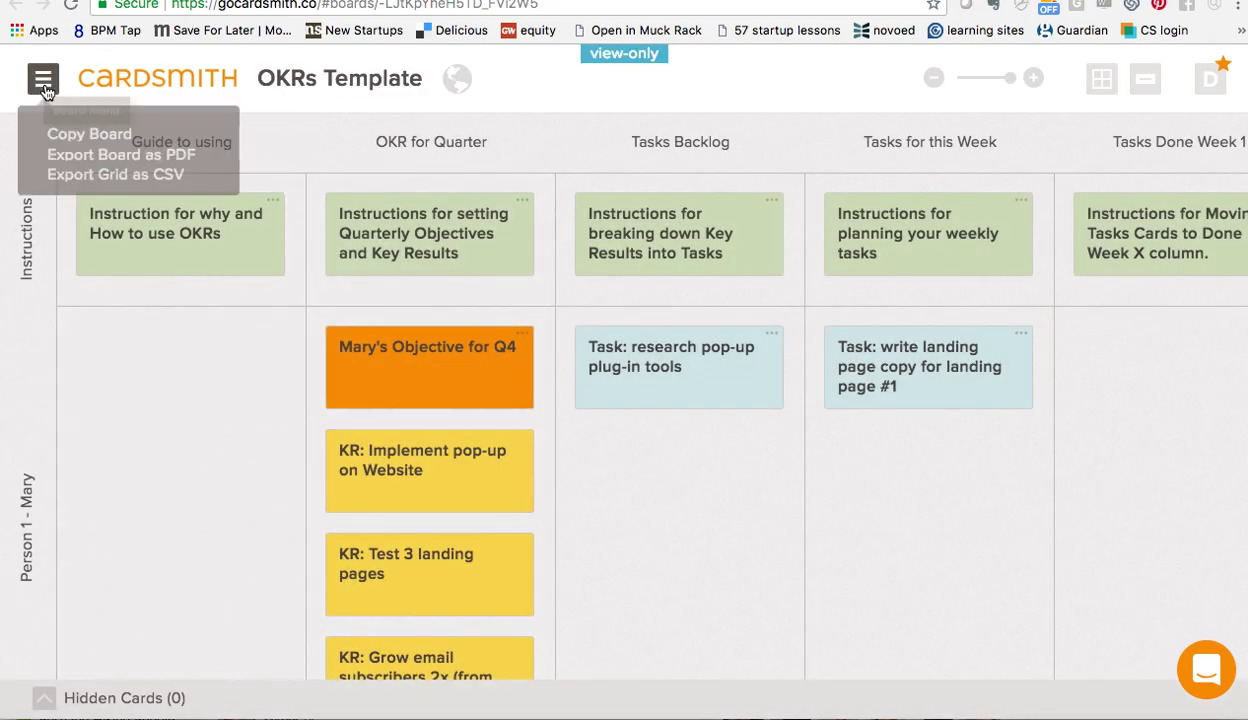
left_click(62, 137)
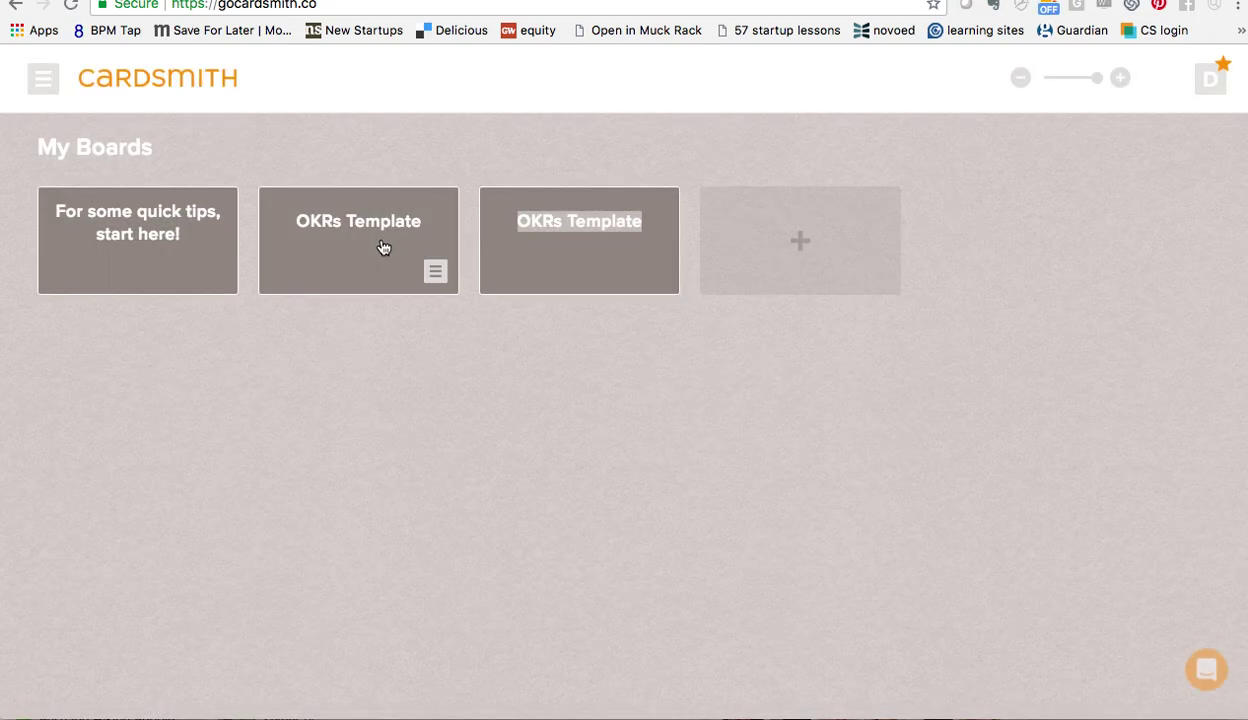
Step: Open the newly copied OKRs Template board and rename it "Cardsmith Q4 OKRs"
left_click(594, 267)
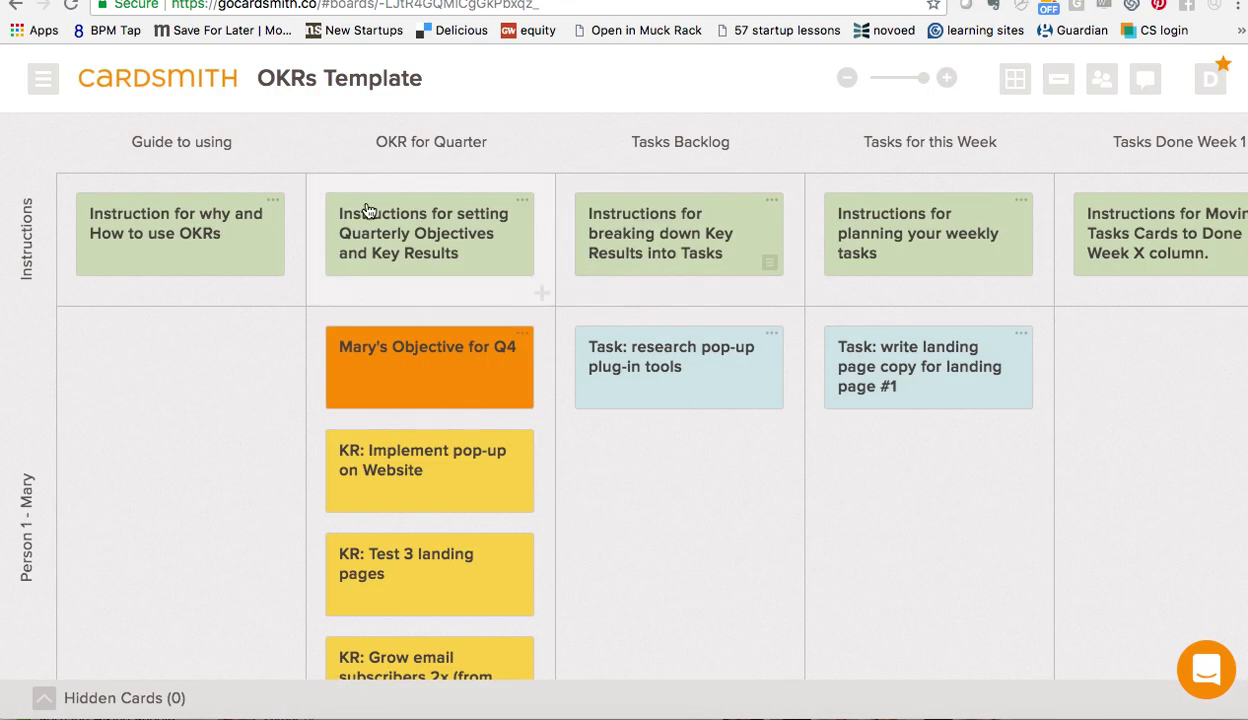
left_click(259, 78)
type("Cardstmi")
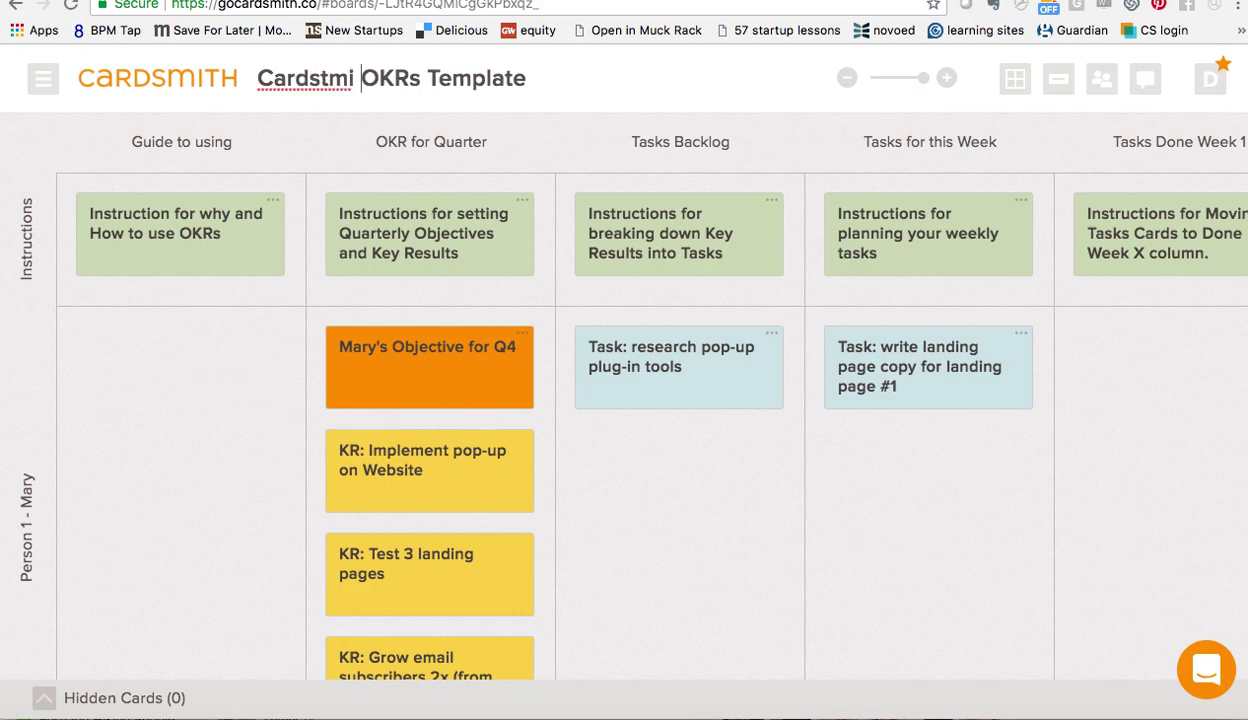
key("BackSpace")
key("BackSpace")
key("BackSpace")
key("BackSpace")
type("mith ")
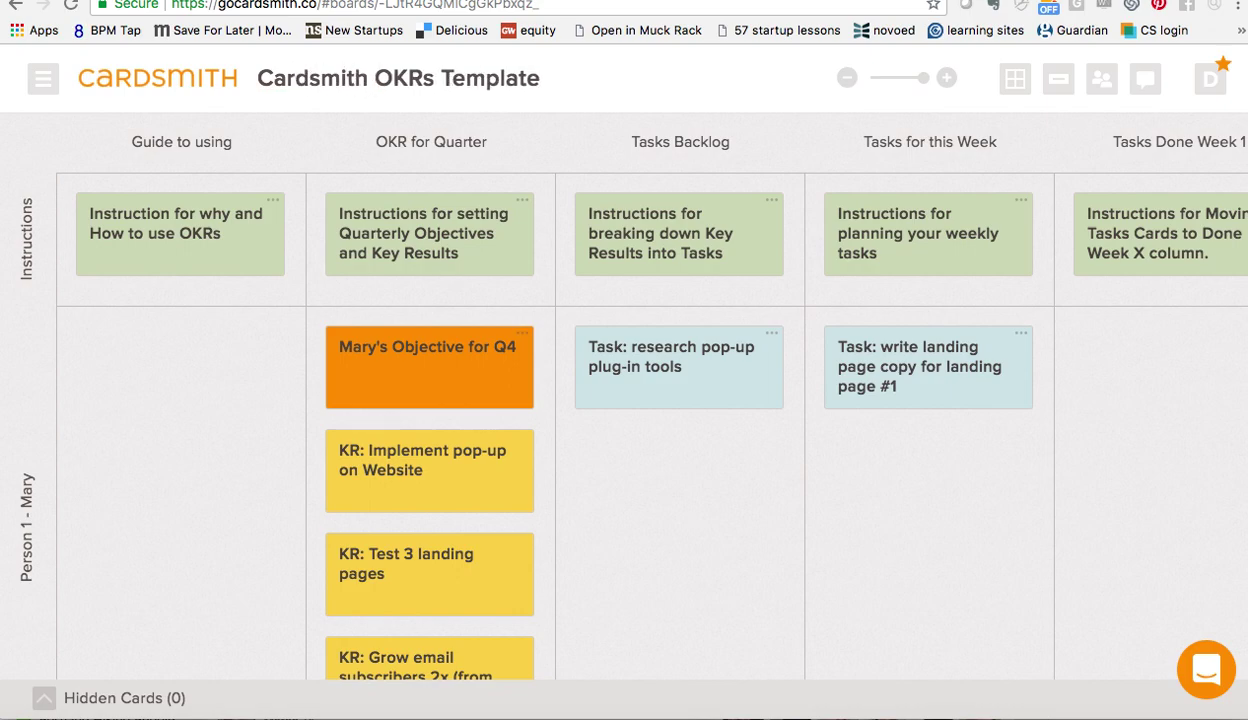
type("Q4")
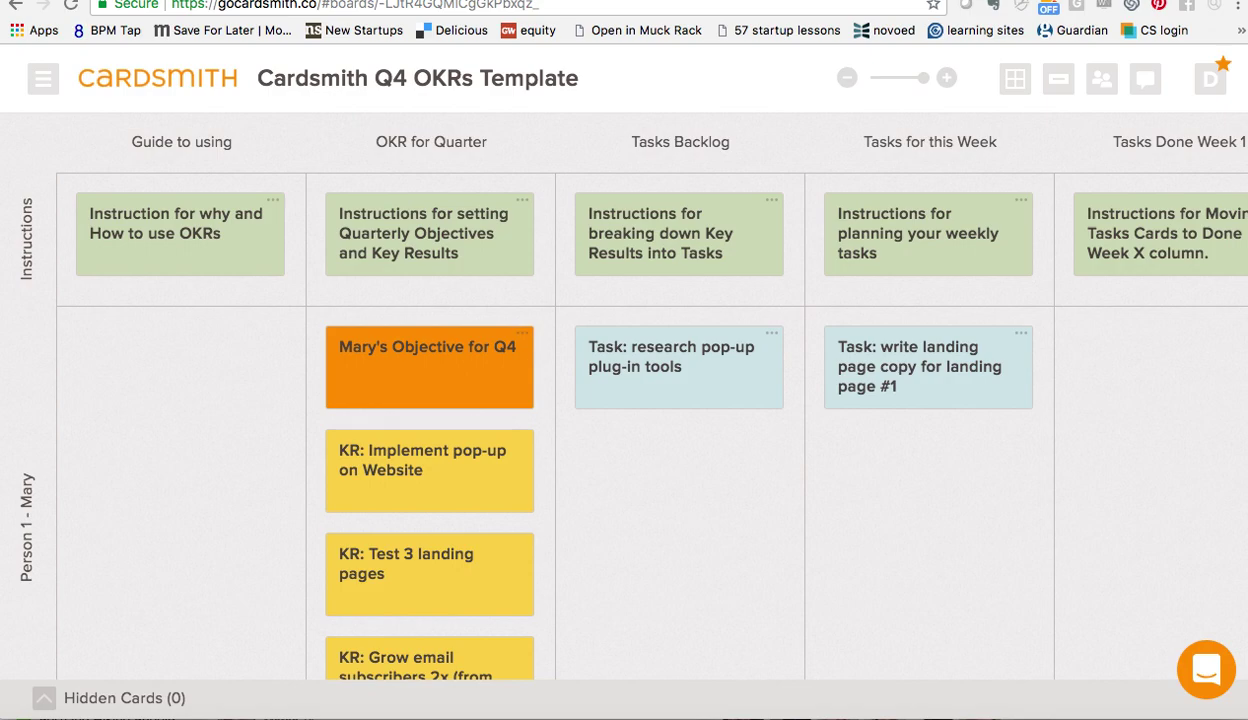
key("Right")
key("Right")
key("Right")
key("Right")
key("Right")
key("Right")
key("Right")
key("Right")
key("Right")
key("Right")
key("Right")
key("Right")
key("Right")
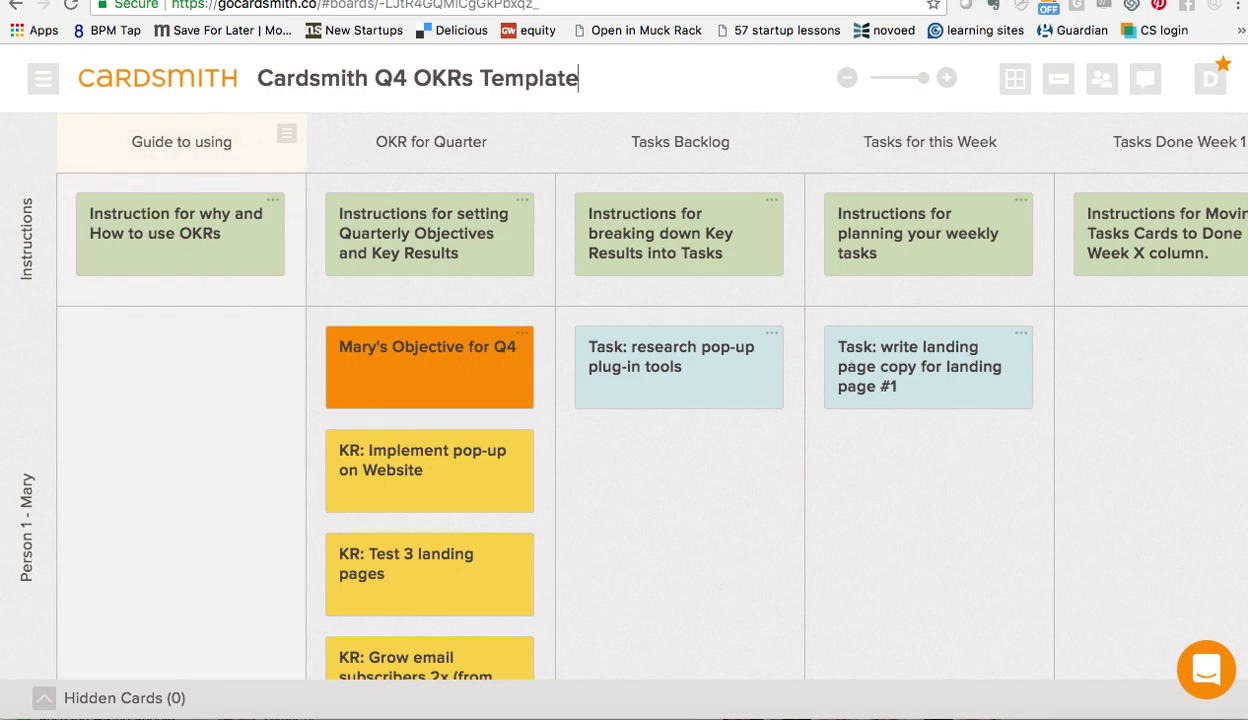
key("BackSpace")
key("BackSpace")
key("BackSpace")
key("BackSpace")
key("BackSpace")
key("BackSpace")
key("BackSpace")
key("BackSpace")
key("BackSpace")
key("BackSpace")
type("s")
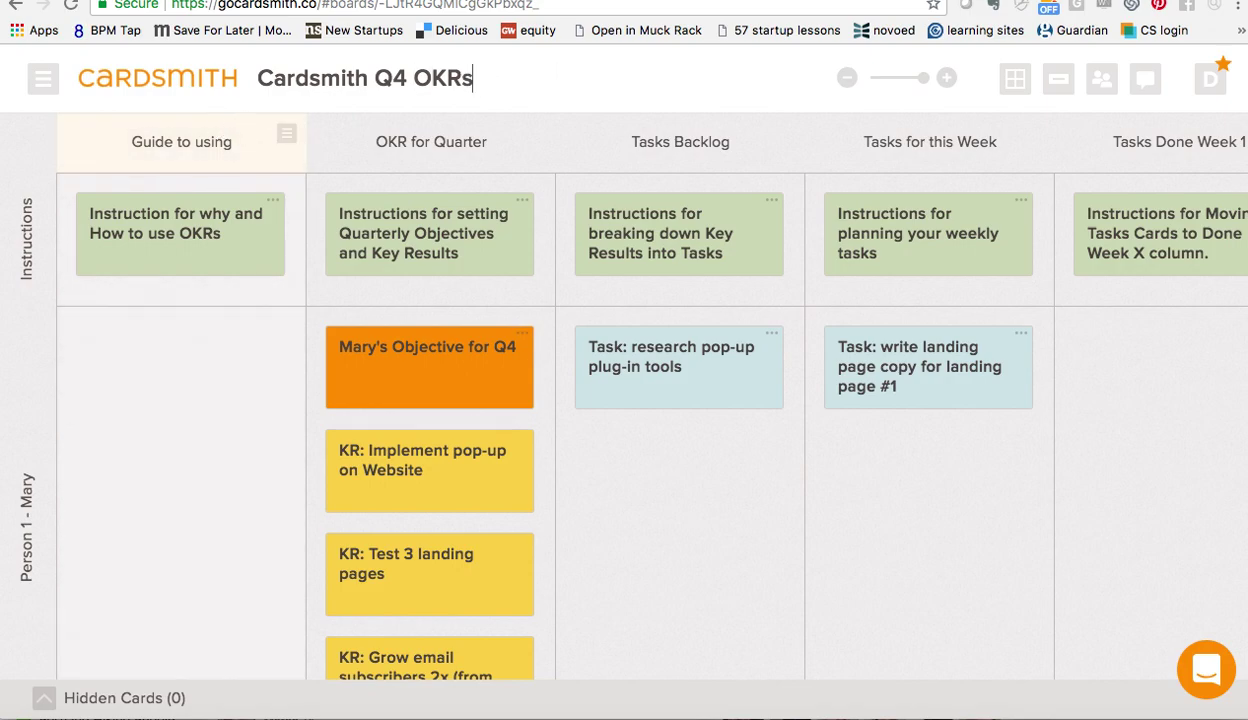